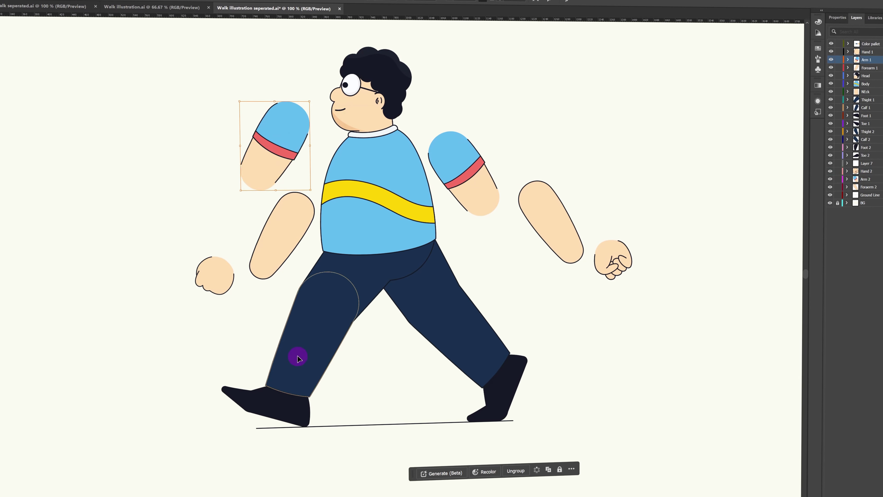
# Drag the walking figure's front arm, calf, foot and toe pieces apart, then start on the back foot pieces
pyautogui.moveTo(330, 365); pyautogui.dragTo(244, 414)
pyautogui.moveTo(305, 376); pyautogui.dragTo(131, 381)
pyautogui.moveTo(546, 355); pyautogui.dragTo(478, 400)
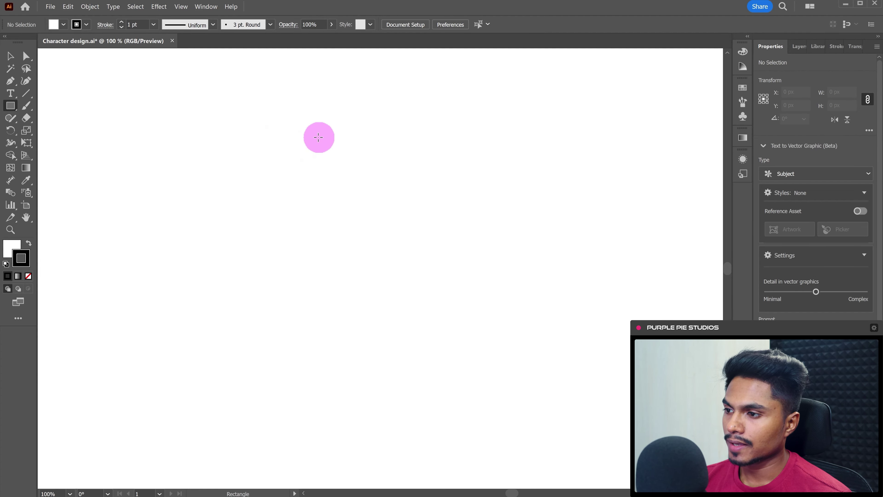
# Draw a tall face rectangle and round its bottom corners into a chin
pyautogui.moveTo(326, 151); pyautogui.dragTo(412, 270)
pyautogui.press('a')
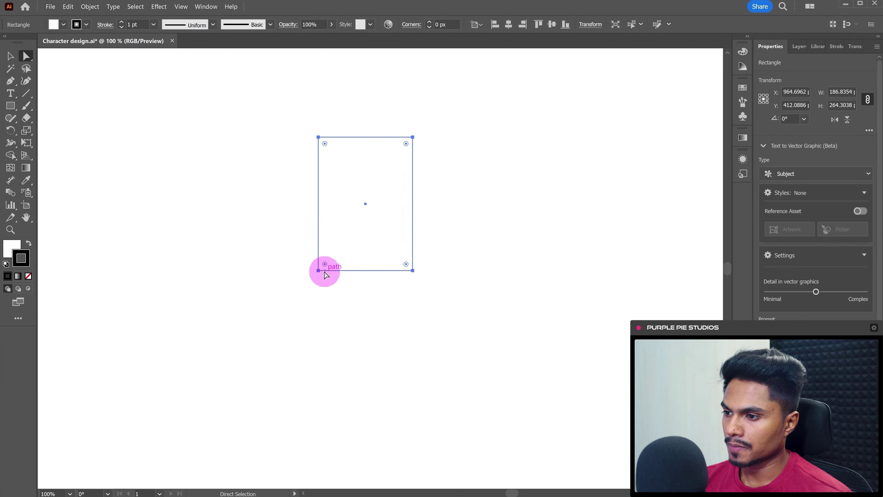
pyautogui.moveTo(324, 267); pyautogui.dragTo(378, 210)
pyautogui.moveTo(406, 264); pyautogui.dragTo(376, 206)
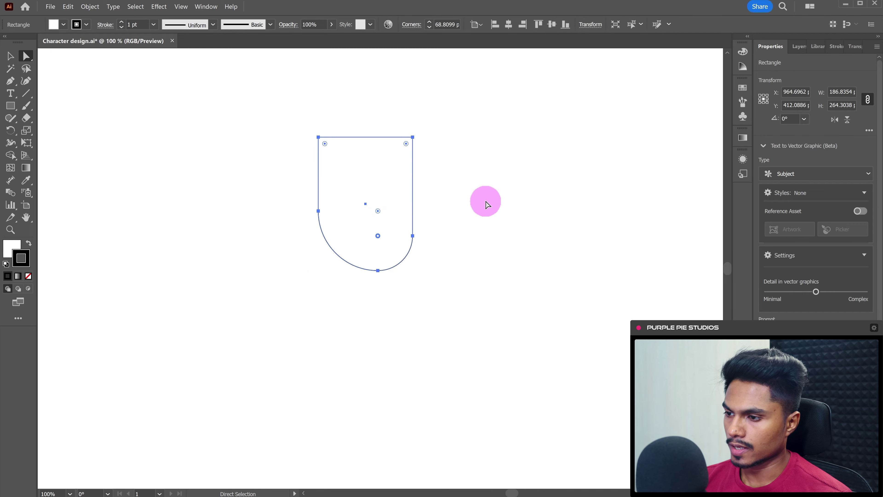
pyautogui.click(185, 97)
# Draw a cap rectangle on top, raise its right corner to slant it, and round its corners
pyautogui.moveTo(318, 109); pyautogui.dragTo(446, 138)
pyautogui.press('v')
pyautogui.moveTo(383, 111); pyautogui.dragTo(388, 99)
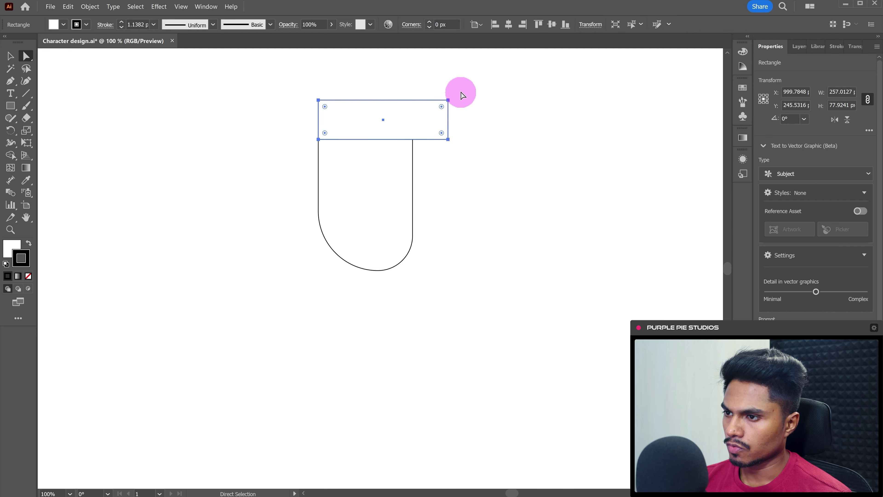
pyautogui.press('a')
pyautogui.moveTo(448, 100); pyautogui.dragTo(451, 84)
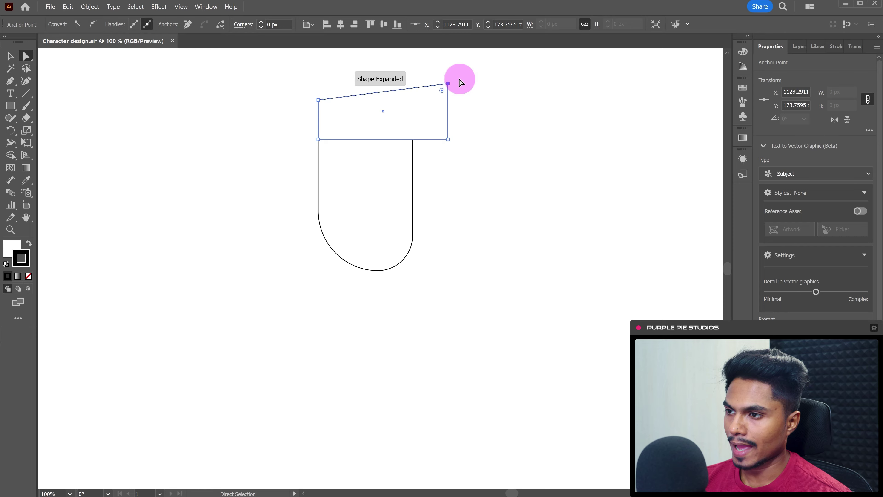
pyautogui.press('a')
pyautogui.click(345, 119)
pyautogui.moveTo(325, 105); pyautogui.dragTo(354, 144)
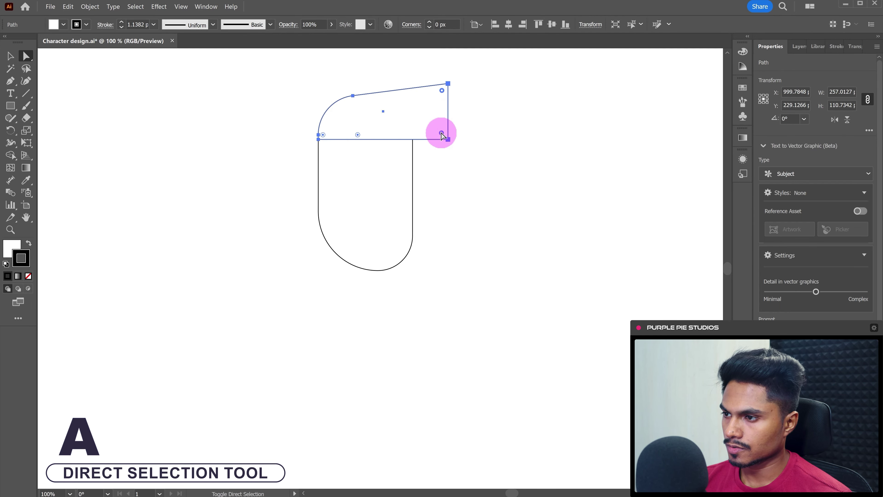
pyautogui.moveTo(441, 133); pyautogui.dragTo(344, 105)
# Add a small ear circle beside the face
pyautogui.rightClick(11, 105)
pyautogui.click(57, 130)
pyautogui.moveTo(318, 173); pyautogui.dragTo(333, 188)
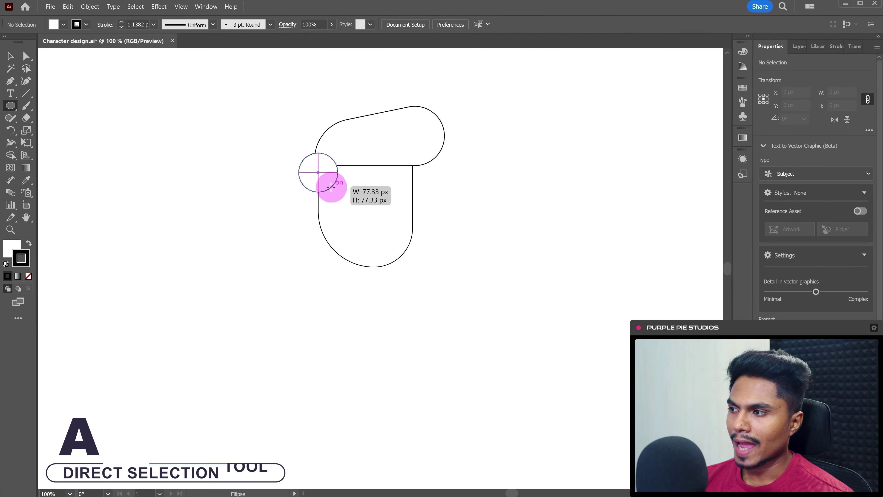
pyautogui.press('v')
pyautogui.moveTo(320, 172); pyautogui.dragTo(314, 189)
pyautogui.click(529, 159)
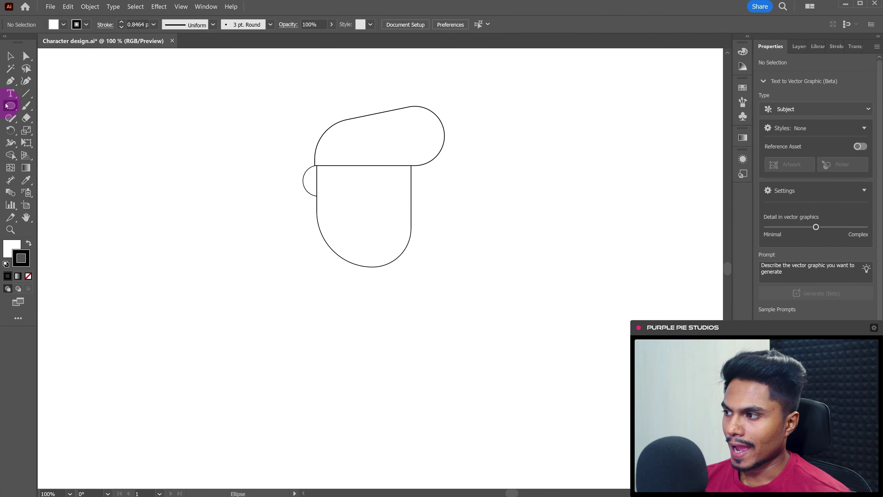
# Draw a neck rectangle under the face and slant its bottom points outward
pyautogui.moveTo(6, 105); pyautogui.dragTo(70, 122)
pyautogui.moveTo(315, 188); pyautogui.dragTo(380, 314)
pyautogui.press('a')
pyautogui.moveTo(305, 312); pyautogui.dragTo(431, 341)
pyautogui.press('Left')
pyautogui.moveTo(294, 298); pyautogui.dragTo(327, 335)
pyautogui.press('Left')
pyautogui.press('Left')
pyautogui.press('Left')
pyautogui.moveTo(390, 309); pyautogui.dragTo(355, 336)
pyautogui.press('Right')
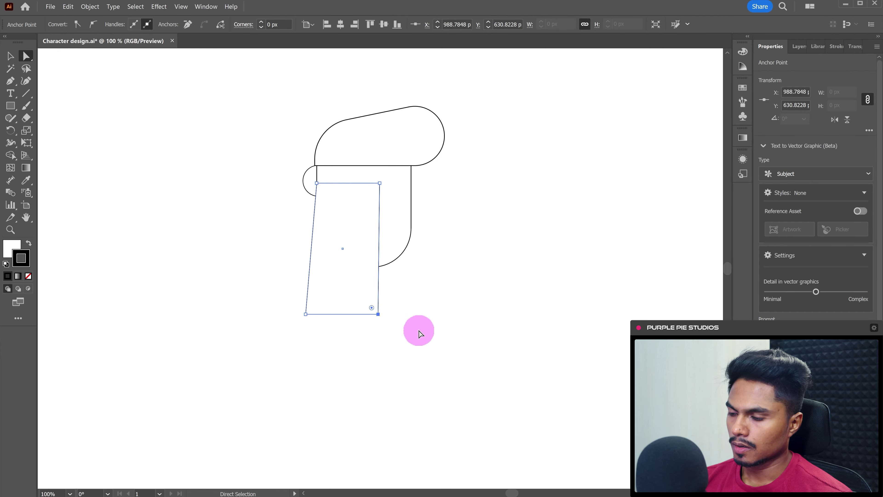
pyautogui.moveTo(291, 298); pyautogui.dragTo(328, 335)
pyautogui.press('Left')
pyautogui.press('Left')
# Send the neck shape backward behind the face and ear
pyautogui.press('v')
pyautogui.click(419, 308)
pyautogui.click(335, 314)
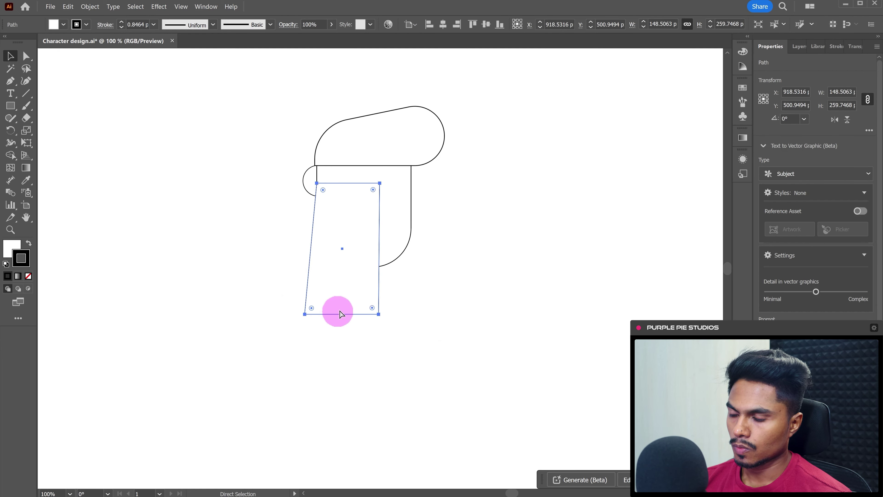
pyautogui.hotkey('ctrl', 'shift', '[')
pyautogui.click(462, 298)
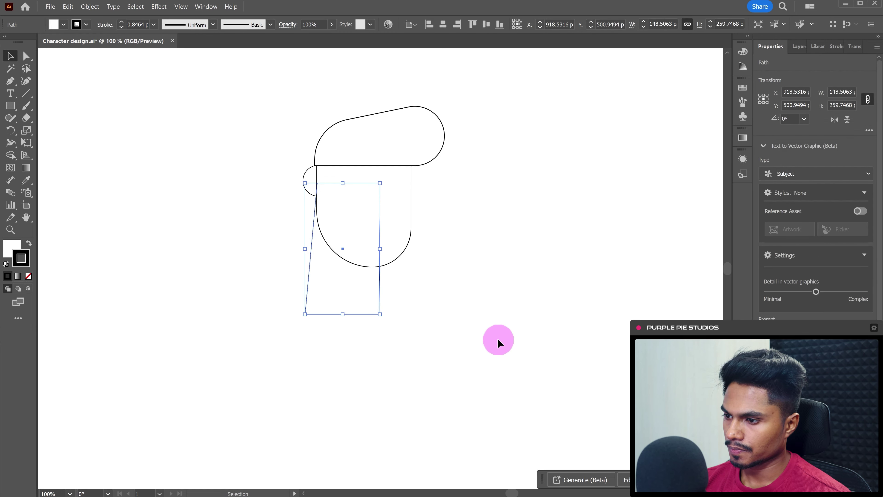
pyautogui.click(538, 247)
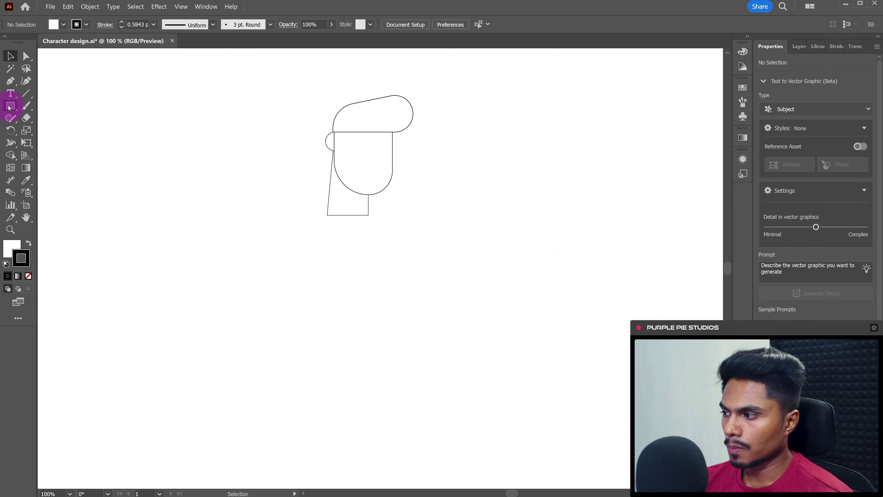
# Draw a torso rectangle tapered at the bottom, with a waist rectangle beneath it
pyautogui.click(9, 107)
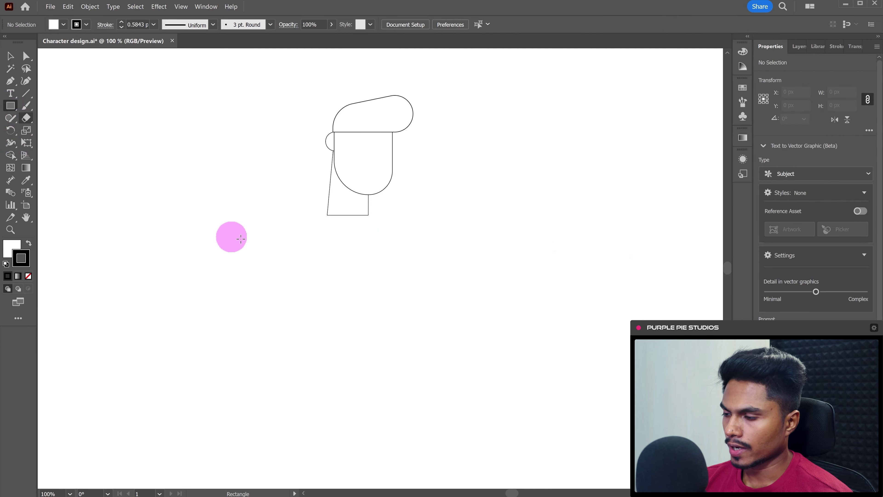
pyautogui.moveTo(301, 216); pyautogui.dragTo(411, 372)
pyautogui.press('a')
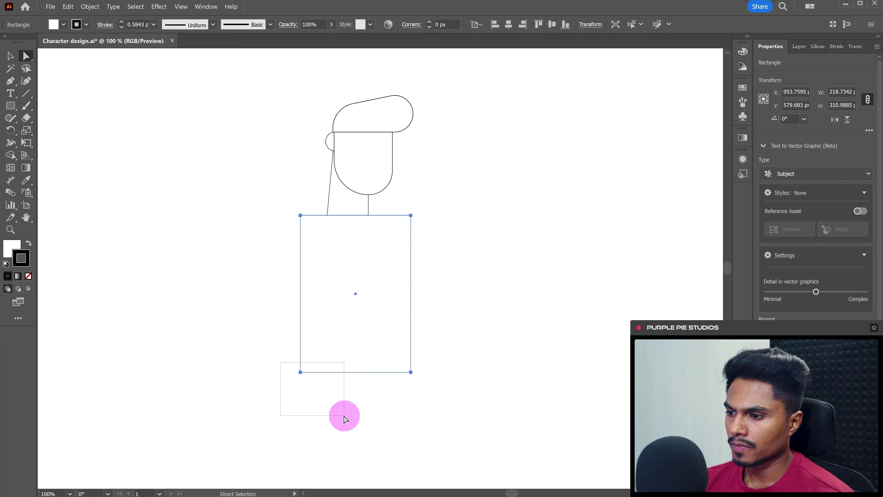
pyautogui.moveTo(344, 417); pyautogui.dragTo(347, 393)
pyautogui.press('Right')
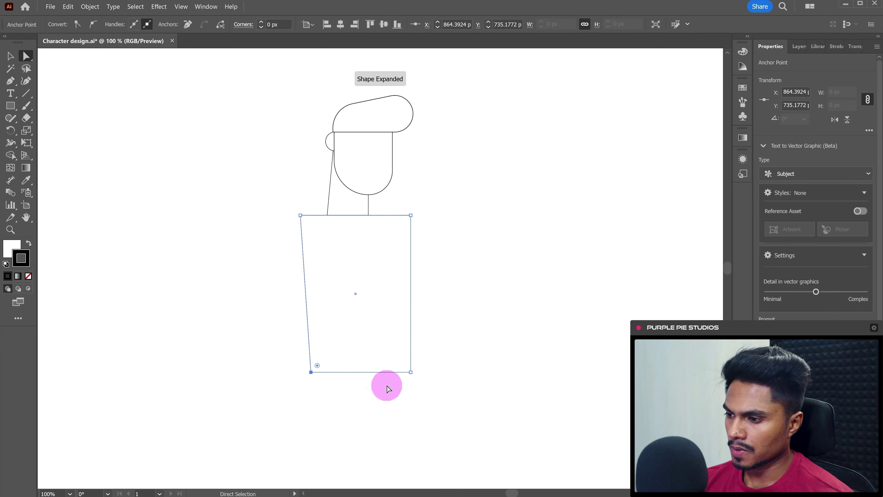
pyautogui.press('Right')
pyautogui.press('Right')
pyautogui.press('Right')
pyautogui.press('Right')
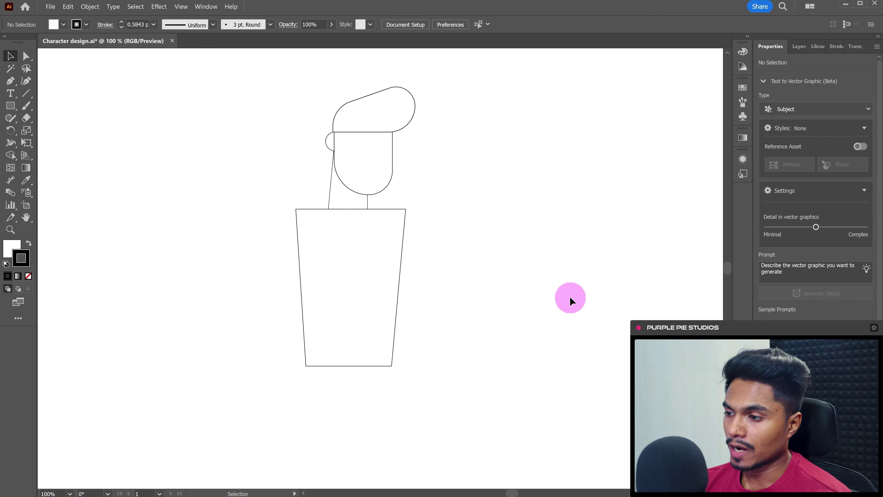
pyautogui.click(11, 105)
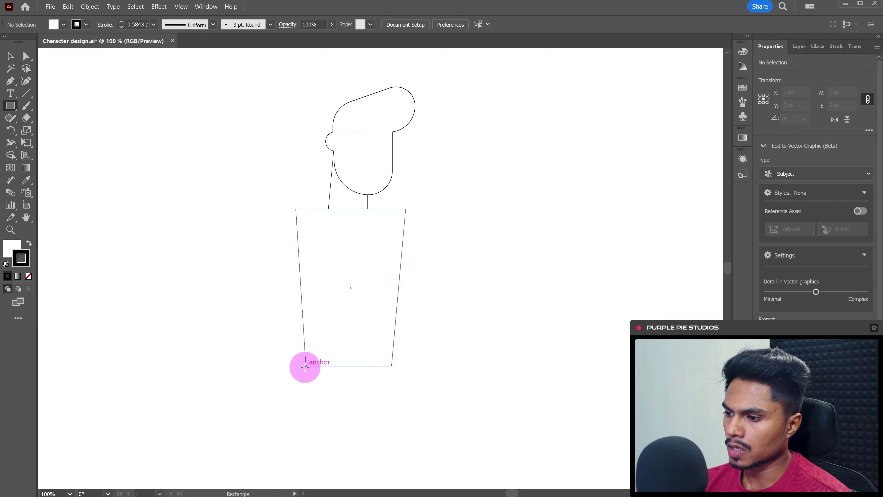
pyautogui.moveTo(305, 365); pyautogui.dragTo(392, 414)
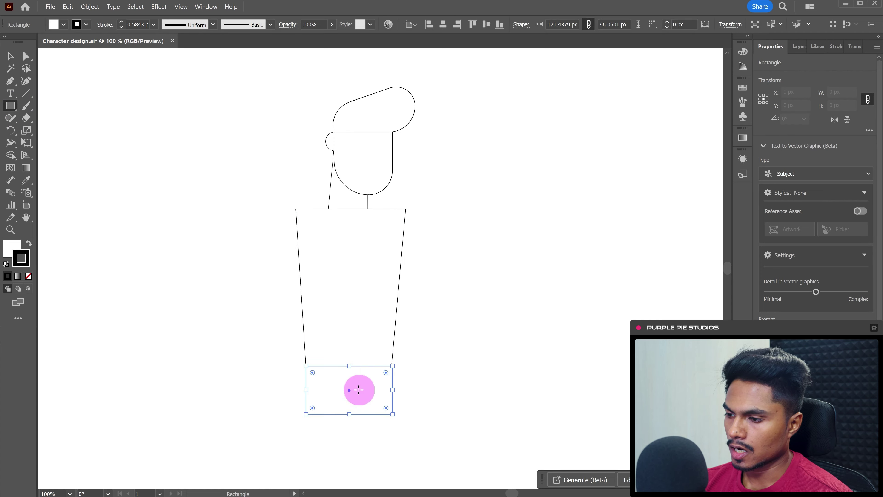
# Draw a pointed shirt collar across the neck with the Pen tool
pyautogui.click(343, 202)
pyautogui.press('p')
pyautogui.click(323, 199)
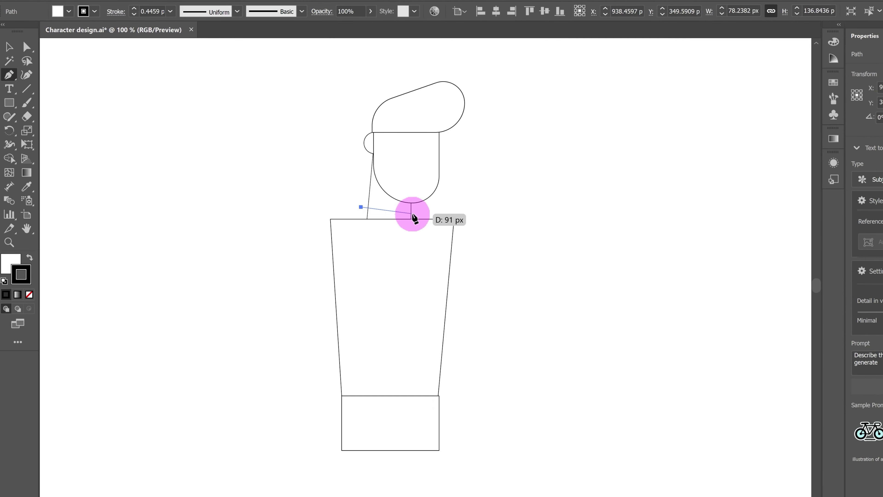
pyautogui.moveTo(374, 203)
pyautogui.mouseDown()
pyautogui.moveTo(390, 194)
pyautogui.moveTo(413, 212)
pyautogui.mouseUp()
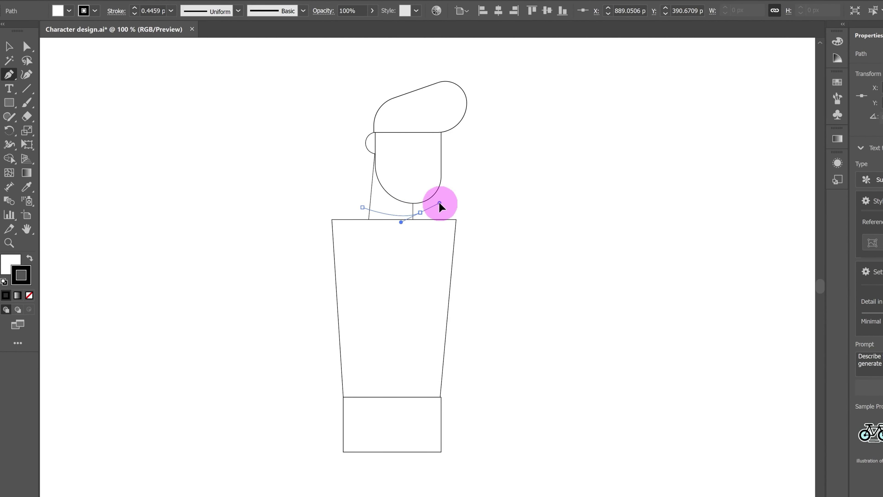
pyautogui.press('a')
pyautogui.moveTo(363, 207); pyautogui.dragTo(370, 208)
pyautogui.press('p')
pyautogui.click(362, 219)
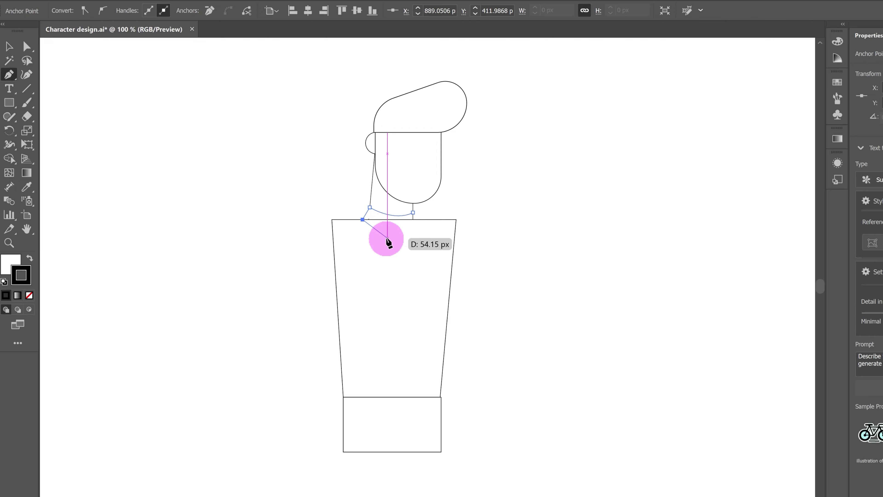
pyautogui.moveTo(397, 240); pyautogui.dragTo(390, 231)
pyautogui.moveTo(400, 224); pyautogui.dragTo(406, 220)
pyautogui.moveTo(406, 220)
pyautogui.mouseDown()
pyautogui.moveTo(416, 239)
pyautogui.moveTo(417, 227)
pyautogui.mouseUp()
pyautogui.click(413, 212)
pyautogui.press('a')
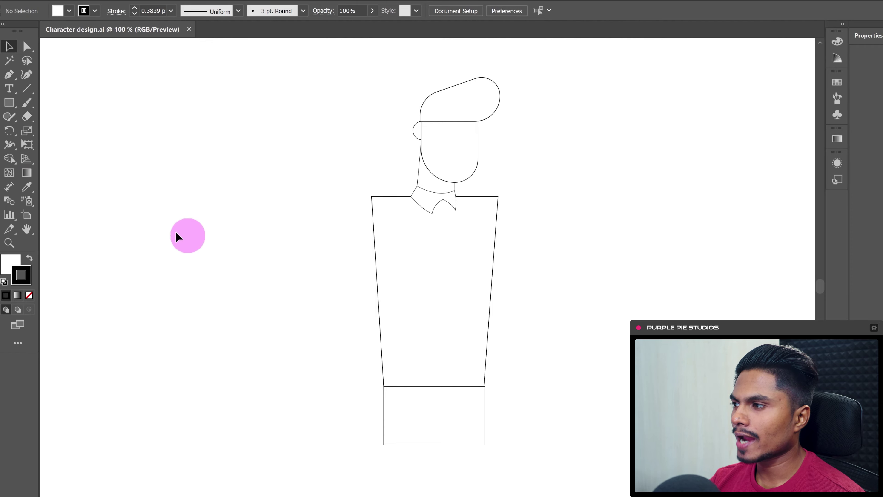
# Draw a three-point bent arm path from the shoulder down to an elbow and onto the chest
pyautogui.click(9, 74)
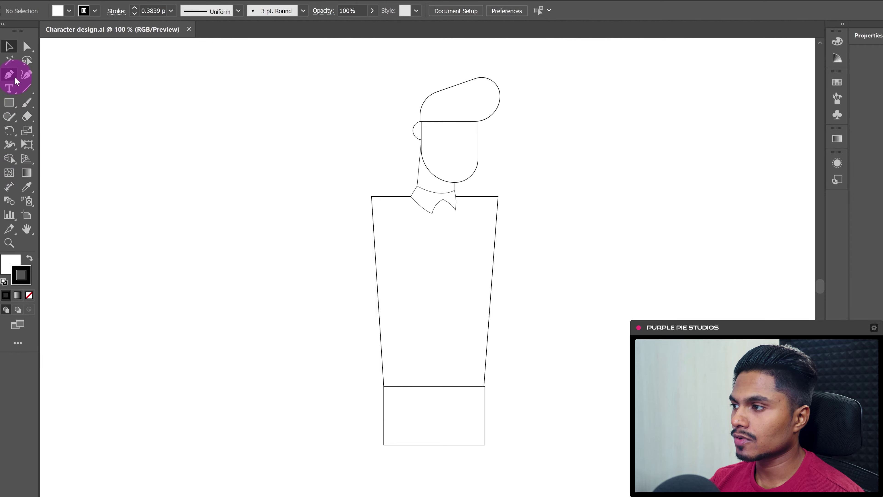
pyautogui.click(371, 197)
pyautogui.click(314, 335)
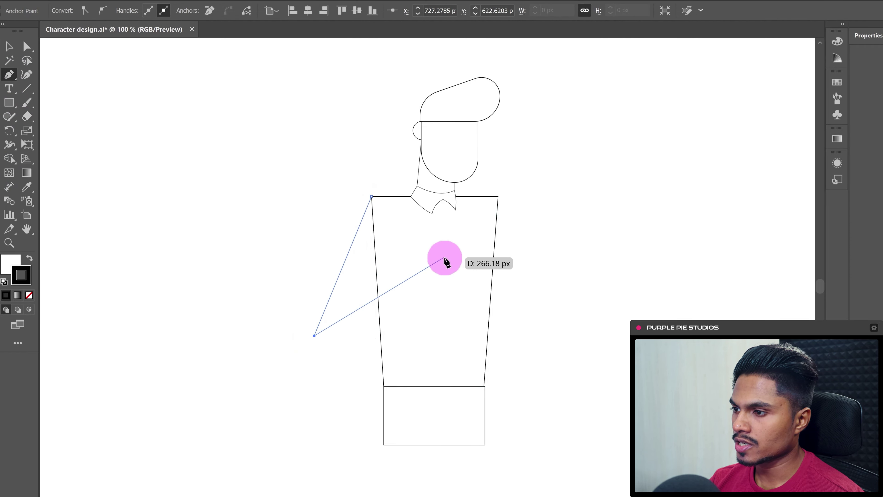
pyautogui.click(444, 258)
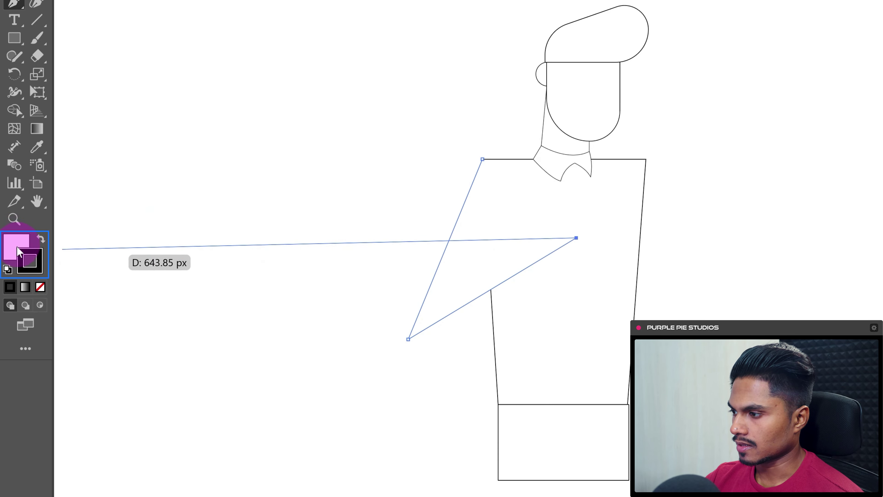
# Remove the arm's fill and give its stroke 95 pt weight with round caps and joins
pyautogui.click(17, 247)
pyautogui.click(39, 288)
pyautogui.click(38, 266)
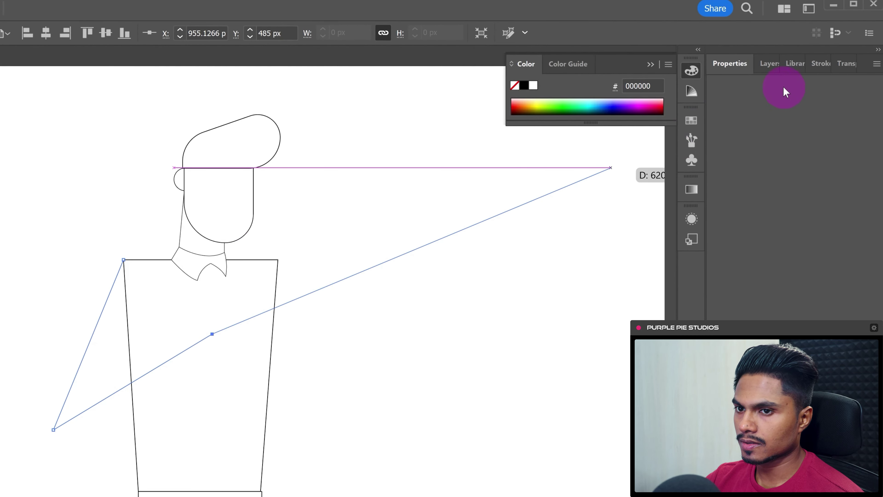
pyautogui.click(820, 64)
pyautogui.click(794, 85)
pyautogui.write('75')
pyautogui.press('Return')
pyautogui.write('v')
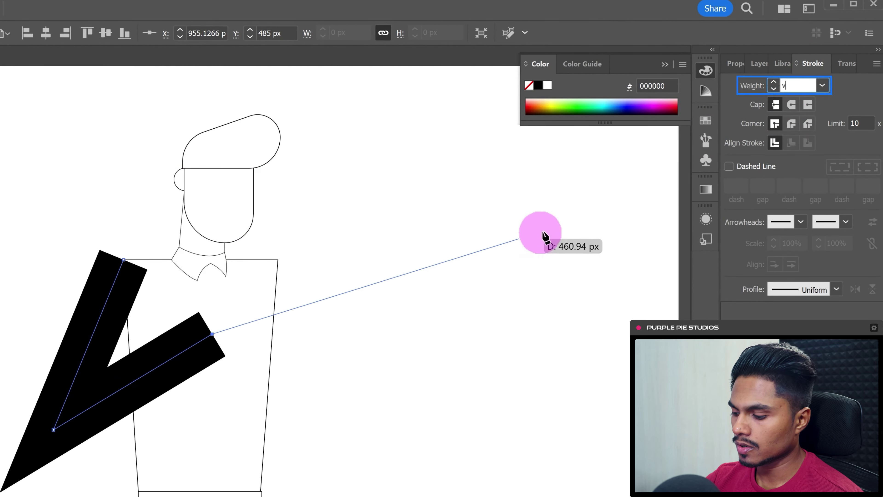
pyautogui.write('74')
pyautogui.press('Return')
pyautogui.click(791, 104)
pyautogui.click(792, 123)
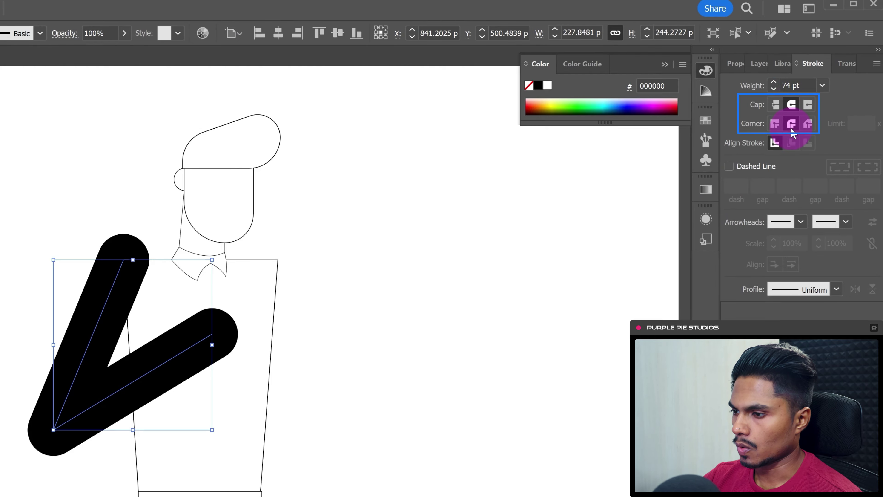
pyautogui.click(792, 84)
pyautogui.press('Up')
pyautogui.press('Up')
pyautogui.press('Up')
pyautogui.press('Up')
pyautogui.press('Up')
pyautogui.press('Up')
pyautogui.press('Up')
pyautogui.press('Up')
pyautogui.press('Up')
pyautogui.press('Up')
pyautogui.press('Up')
pyautogui.press('Up')
pyautogui.press('Up')
pyautogui.press('Up')
pyautogui.press('Up')
pyautogui.press('Up')
pyautogui.press('Up')
pyautogui.press('Up')
pyautogui.press('Up')
pyautogui.press('Up')
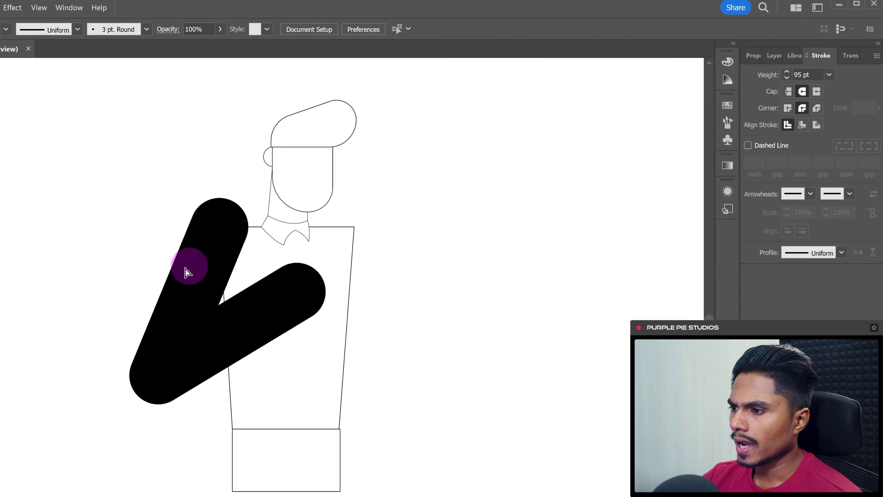
# Move the arm stroke down and nudge it into place against the torso
pyautogui.moveTo(292, 285); pyautogui.dragTo(325, 247)
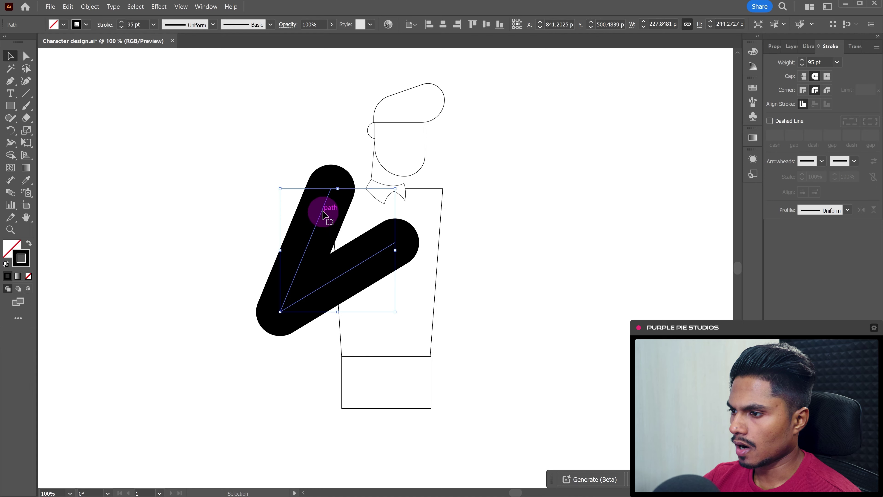
pyautogui.moveTo(322, 211); pyautogui.dragTo(319, 235)
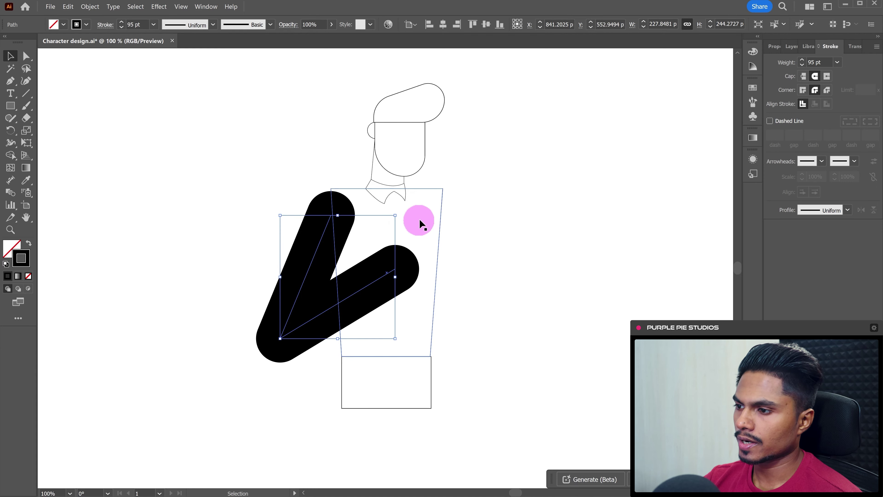
pyautogui.press('Up')
pyautogui.press('Up')
pyautogui.press('Up')
pyautogui.press('Up')
pyautogui.press('Up')
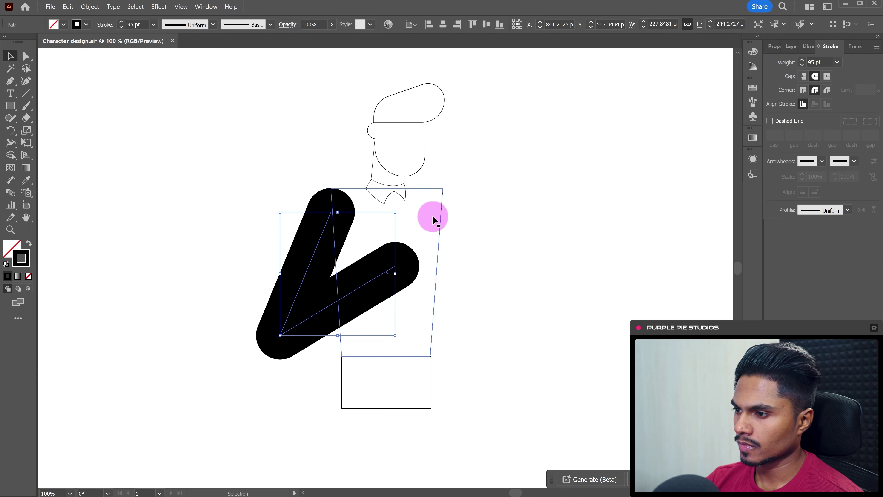
pyautogui.press('Up')
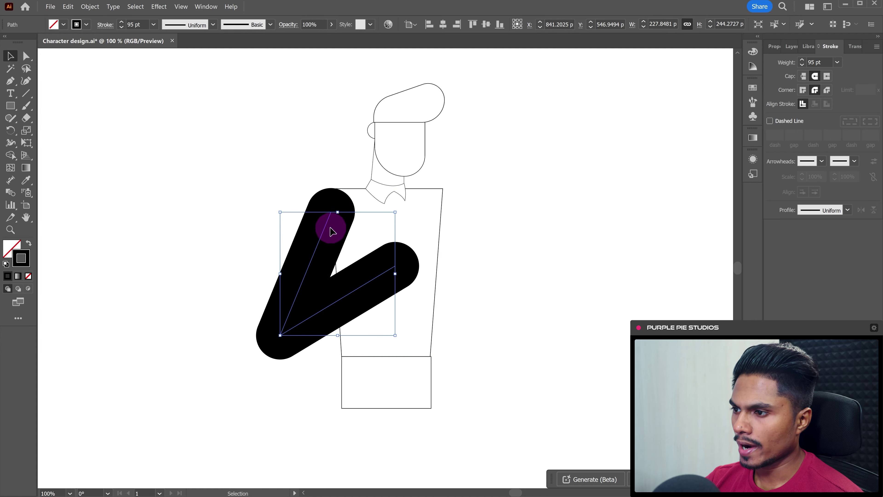
pyautogui.press('Down')
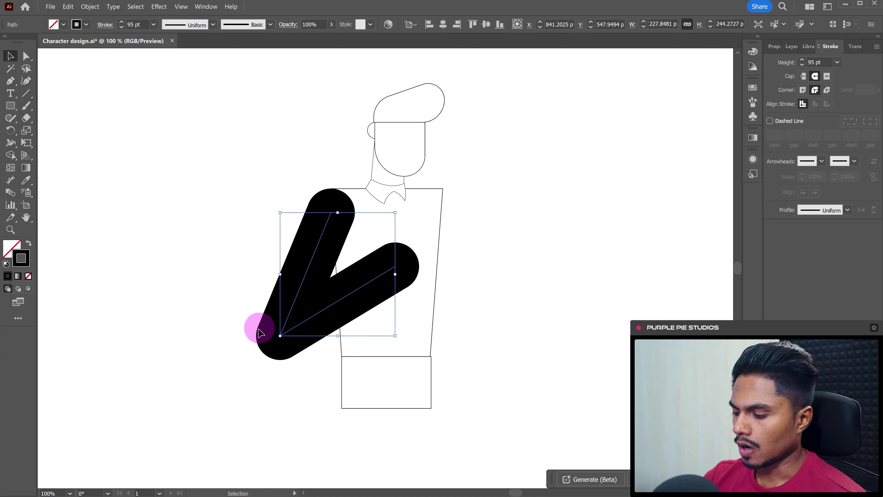
# Raise the arm's elbow anchor and align its shoulder end with the torso's top corner
pyautogui.press('a')
pyautogui.moveTo(259, 333); pyautogui.dragTo(288, 366)
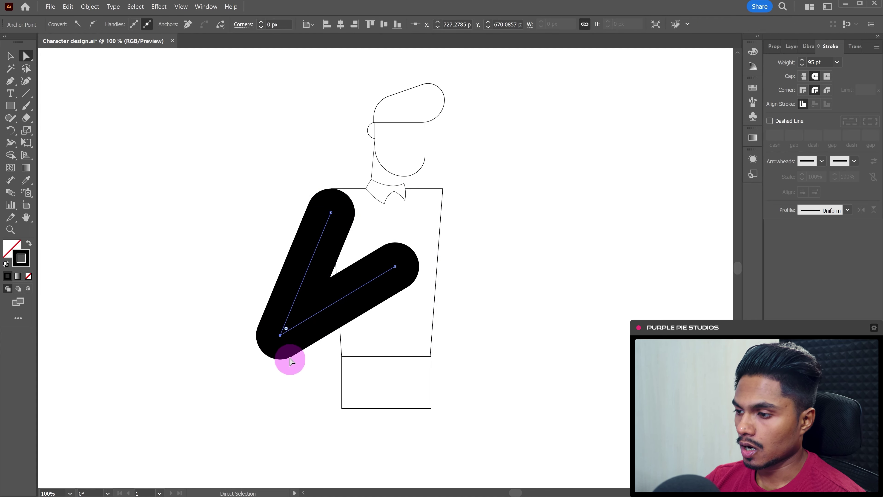
pyautogui.press('Up')
pyautogui.press('Up')
pyautogui.press('Up')
pyautogui.press('Up')
pyautogui.press('Up')
pyautogui.press('Up')
pyautogui.press('Up')
pyautogui.press('Up')
pyautogui.press('Up')
pyautogui.press('Up')
pyautogui.press('Up')
pyautogui.press('Up')
pyautogui.press('Up')
pyautogui.press('Up')
pyautogui.press('Up')
pyautogui.press('Up')
pyautogui.press('Up')
pyautogui.press('Up')
pyautogui.press('Up')
pyautogui.press('Up')
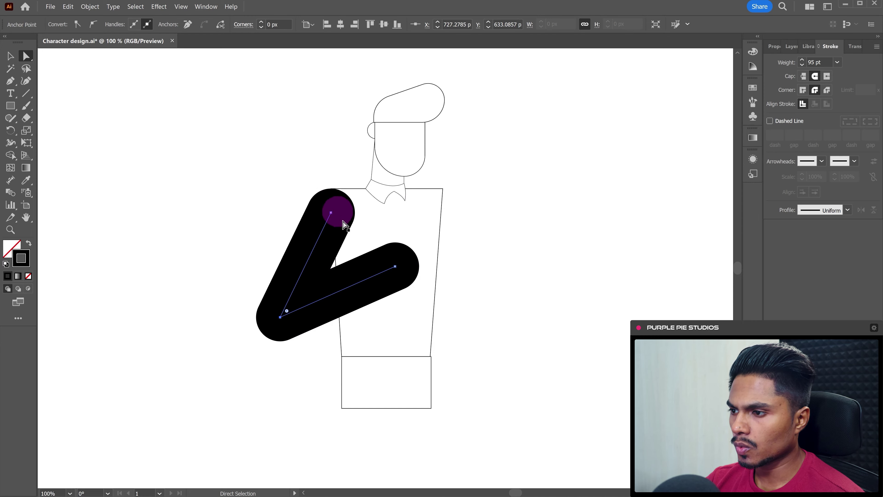
pyautogui.click(330, 212)
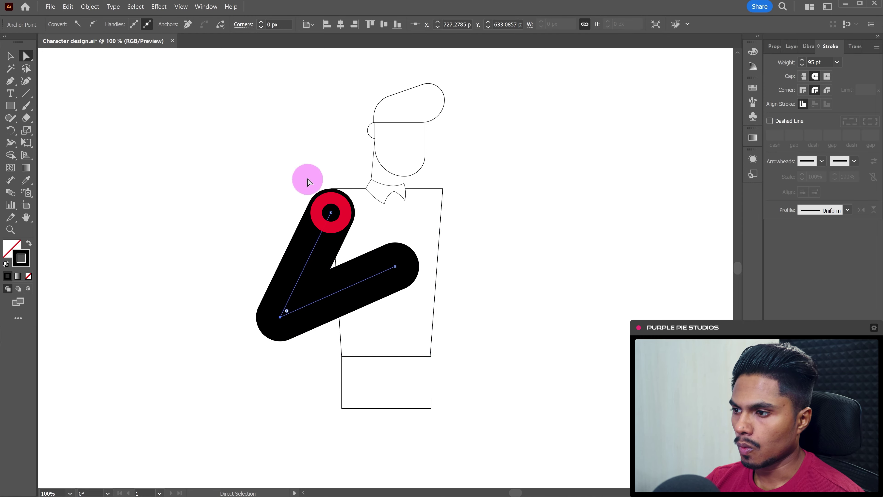
pyautogui.moveTo(308, 178); pyautogui.dragTo(362, 274)
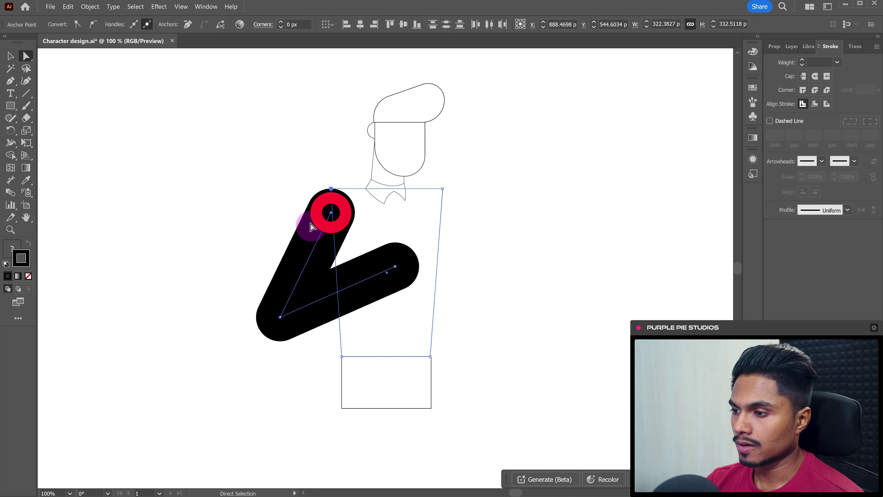
pyautogui.click(280, 317)
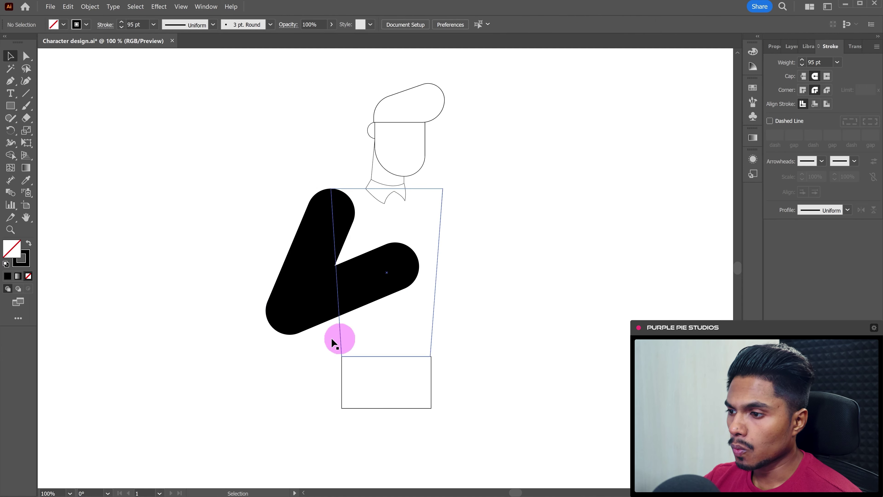
# Cut the arm, paste it in place on a new layer, duplicate it, and name the copy Forearm
pyautogui.moveTo(265, 261); pyautogui.dragTo(310, 342)
pyautogui.click(303, 292)
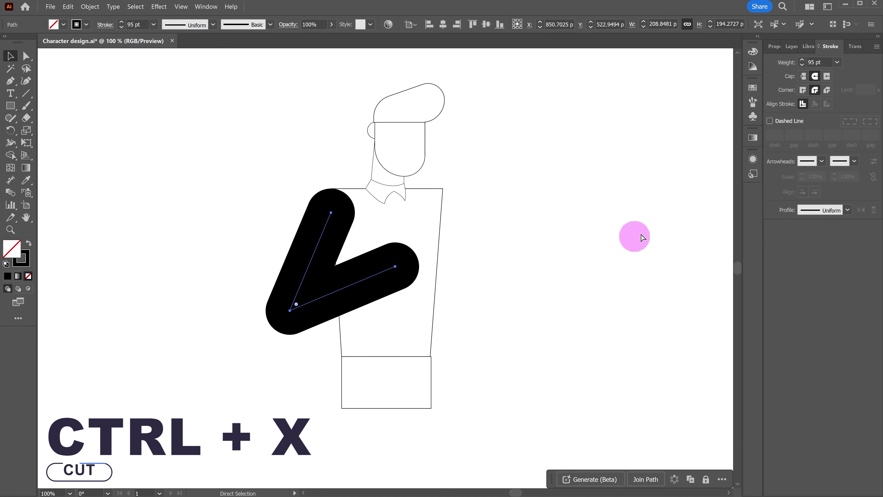
pyautogui.hotkey('ctrl', 'x')
pyautogui.click(784, 52)
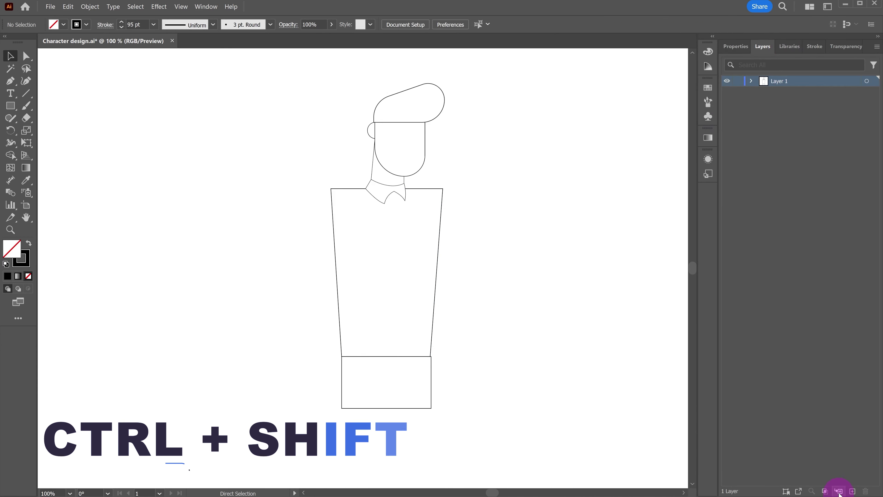
pyautogui.hotkey('ctrl', 'shift', 'v')
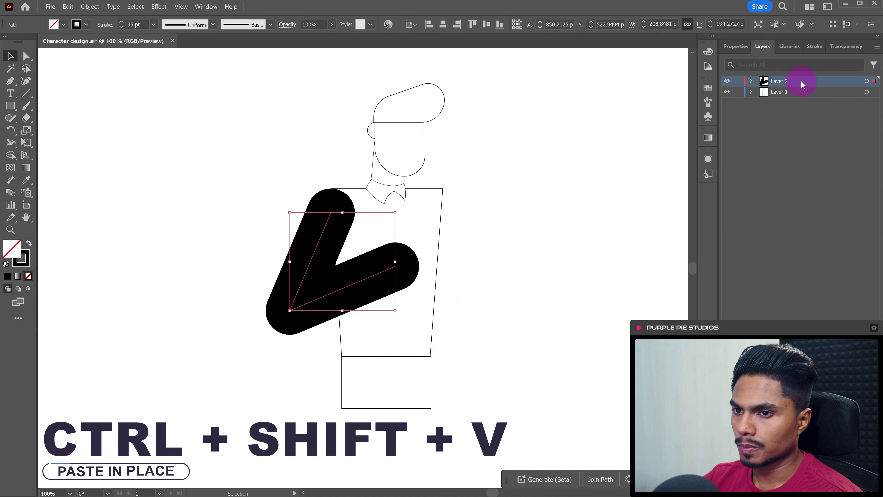
pyautogui.moveTo(801, 81); pyautogui.dragTo(804, 76)
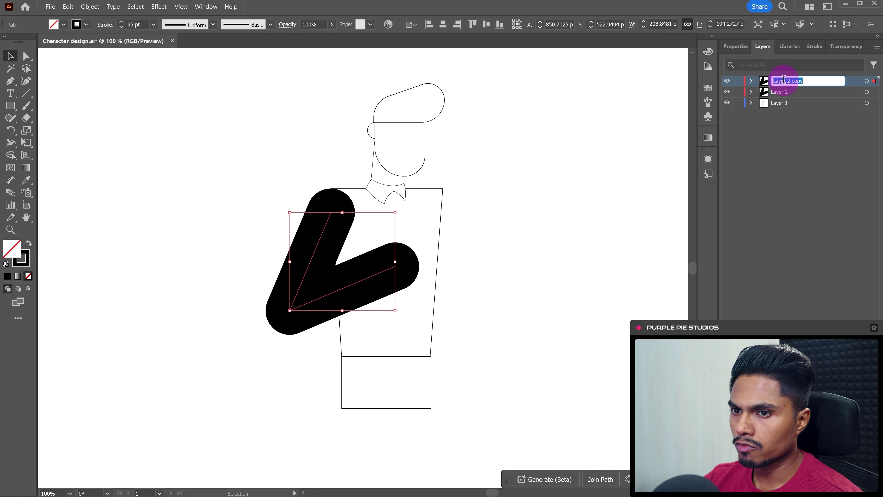
pyautogui.doubleClick(787, 92)
pyautogui.write('Fore')
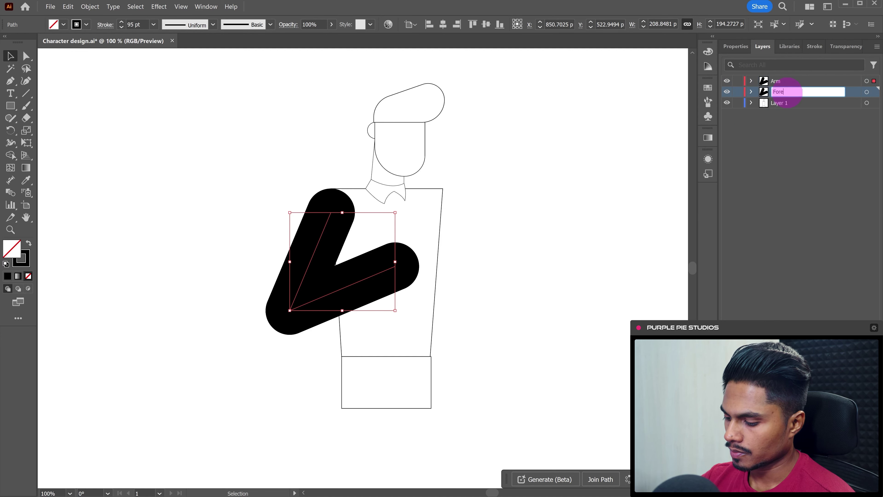
pyautogui.write('arm')
pyautogui.press('Return')
# Delete the upper segment from the Forearm copy and the lower segment from the Arm layer
pyautogui.click(727, 81)
pyautogui.press('a')
pyautogui.click(330, 213)
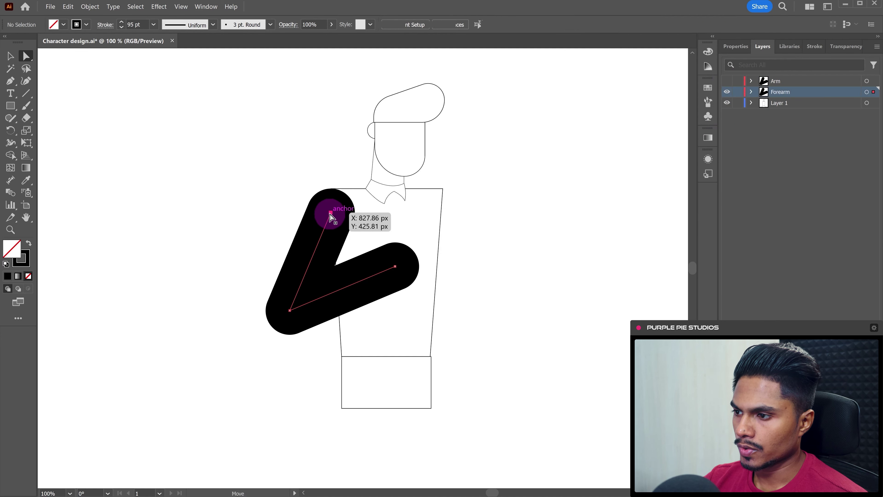
pyautogui.press('Delete')
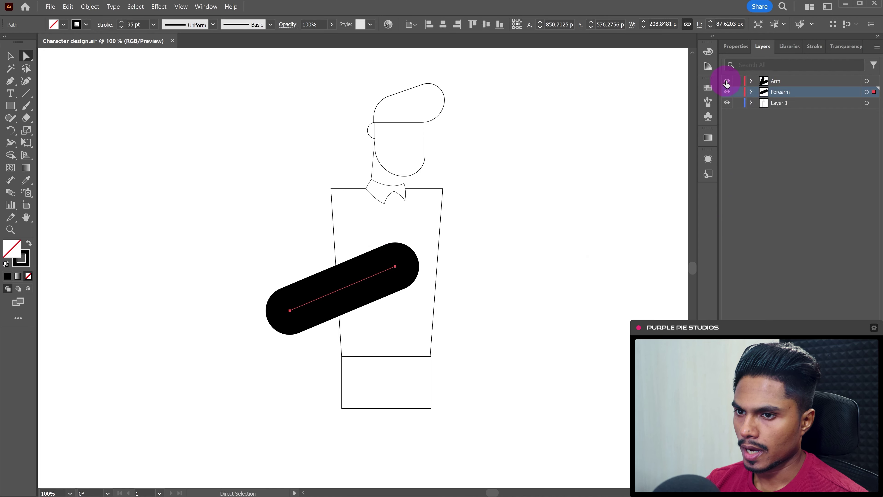
pyautogui.click(726, 81)
pyautogui.click(728, 92)
pyautogui.click(381, 282)
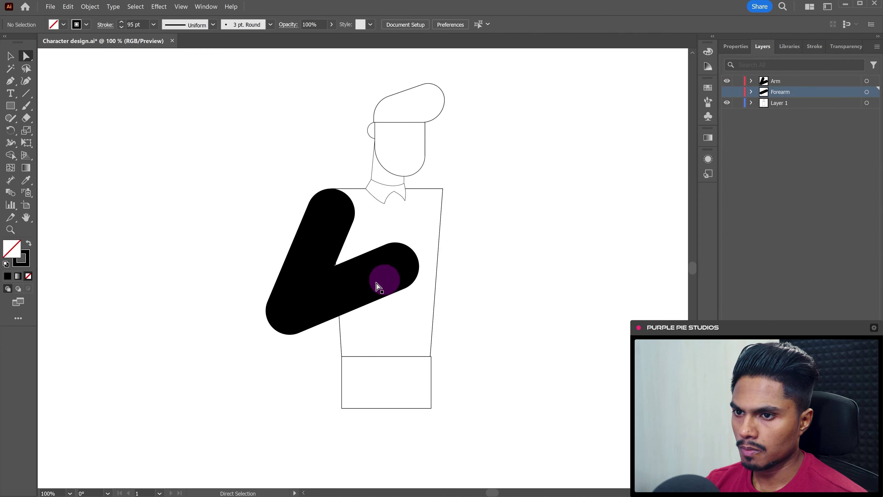
pyautogui.click(395, 267)
pyautogui.press('Delete')
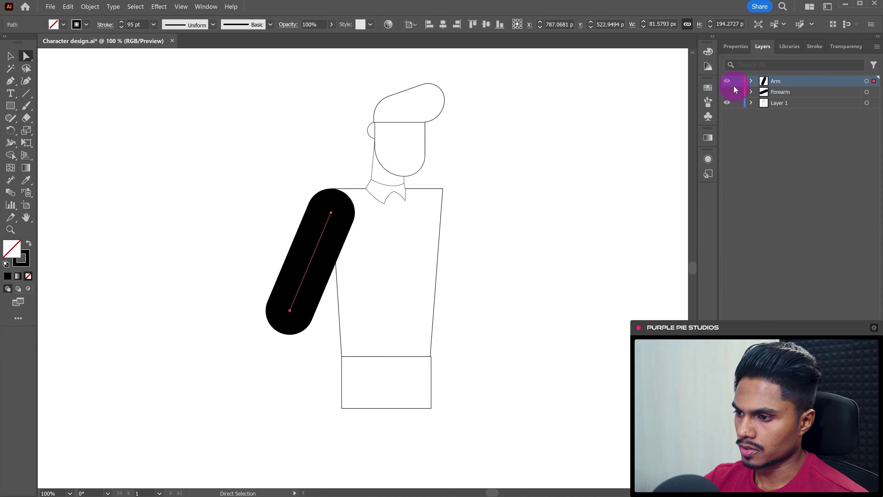
pyautogui.click(727, 92)
pyautogui.click(805, 94)
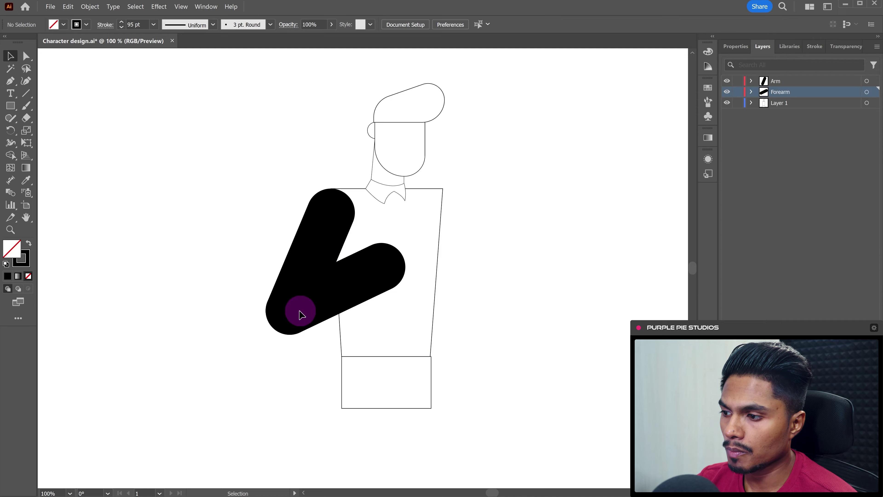
# Widen the upper arm near the shoulder to about 109 px with the Width tool
pyautogui.moveTo(280, 240); pyautogui.dragTo(329, 245)
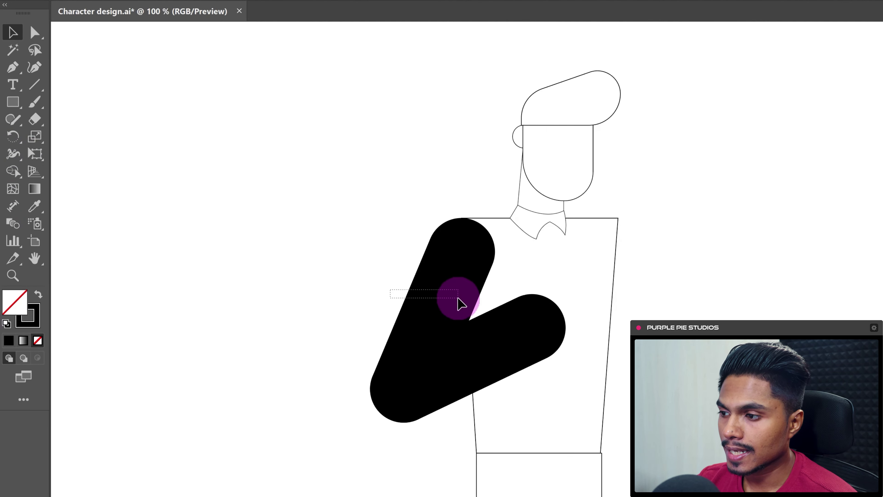
pyautogui.moveTo(458, 298)
pyautogui.mouseDown()
pyautogui.moveTo(440, 304)
pyautogui.moveTo(448, 307)
pyautogui.mouseUp()
pyautogui.click(13, 156)
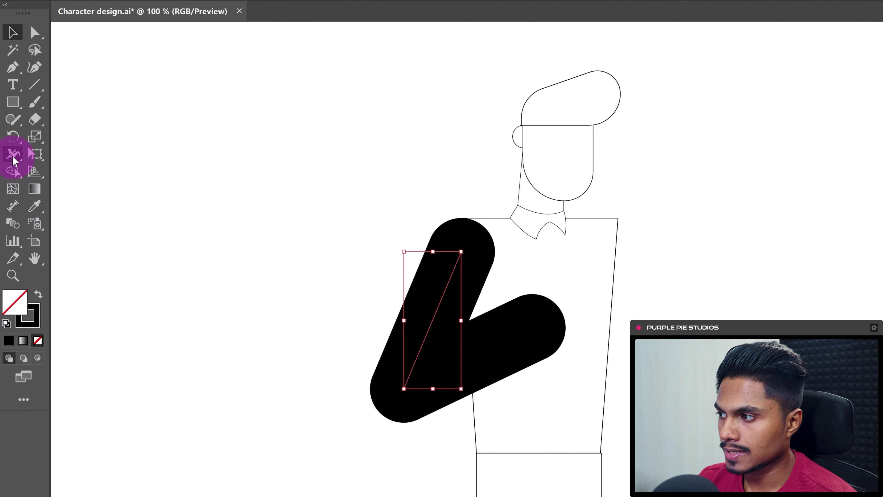
pyautogui.moveTo(461, 251)
pyautogui.mouseDown()
pyautogui.moveTo(497, 282)
pyautogui.moveTo(493, 276)
pyautogui.mouseUp()
# Narrow the forearm toward the hand to about 74 px
pyautogui.press('v')
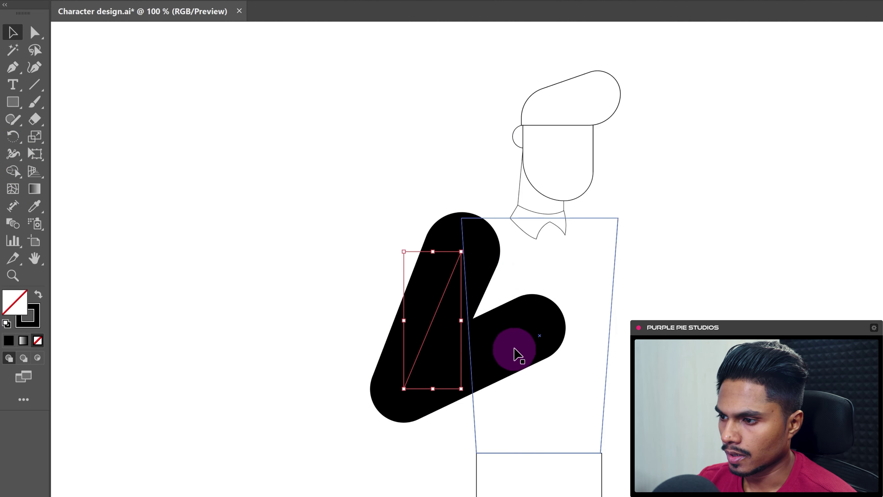
pyautogui.hotkey('shift', 'w')
pyautogui.moveTo(551, 363); pyautogui.dragTo(546, 348)
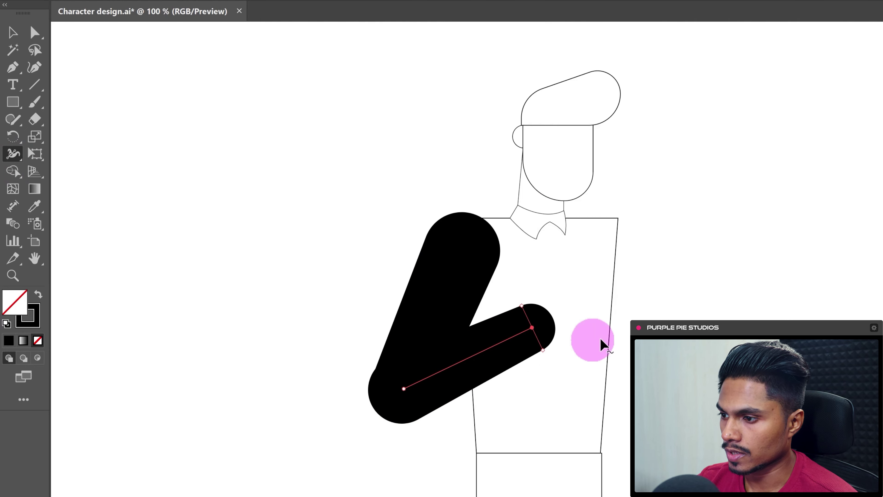
pyautogui.press('v')
pyautogui.click(784, 341)
pyautogui.click(414, 371)
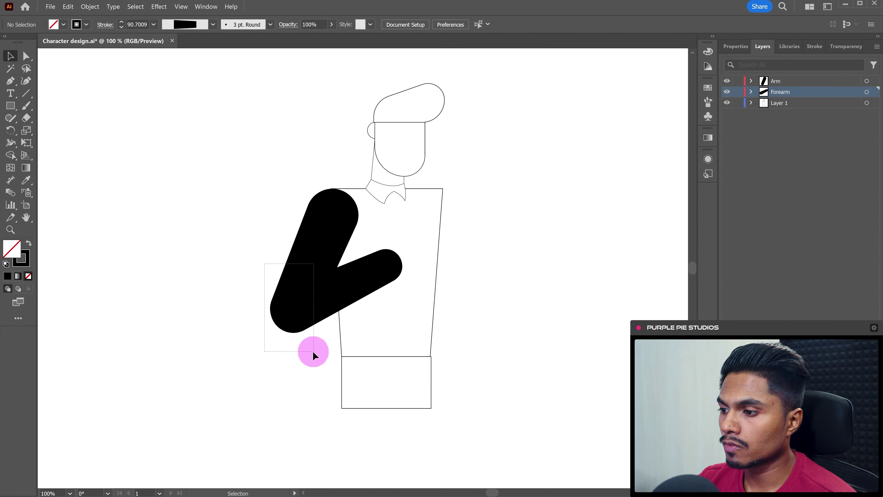
# Select both arm strokes and apply Object > Path > Outline Stroke to turn them into shapes
pyautogui.click(469, 372)
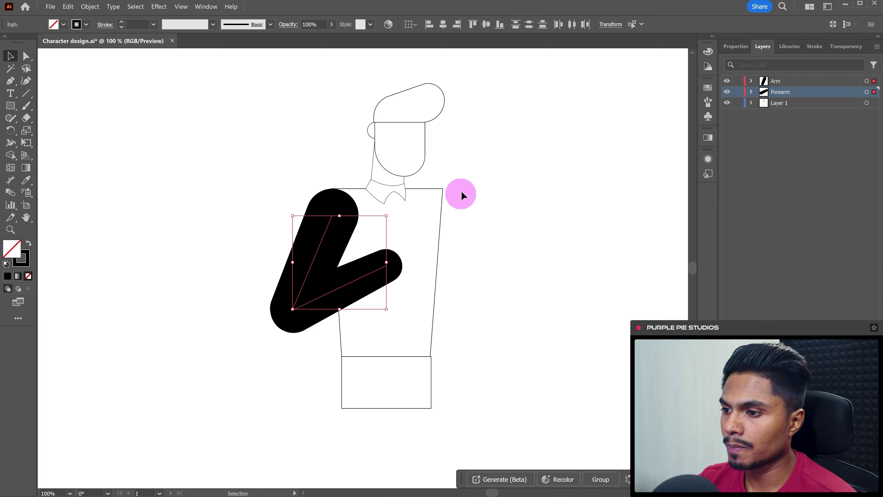
pyautogui.moveTo(459, 194); pyautogui.dragTo(393, 205)
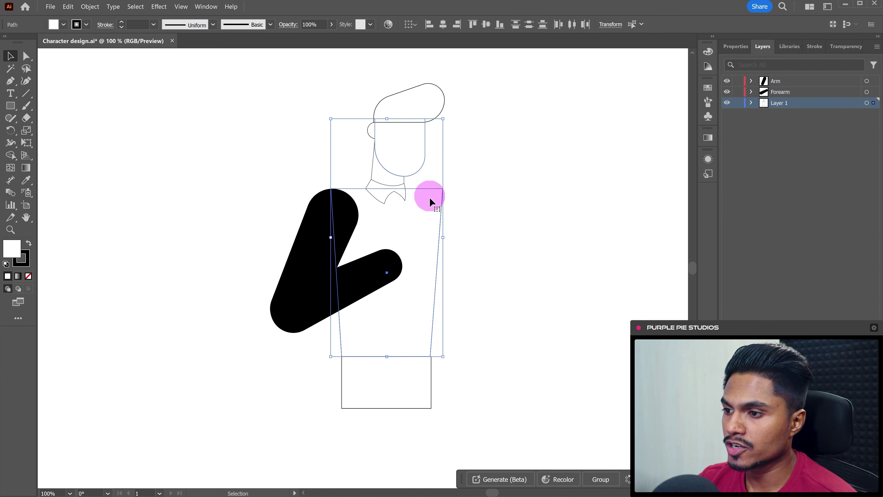
pyautogui.click(505, 221)
pyautogui.moveTo(270, 260); pyautogui.dragTo(317, 353)
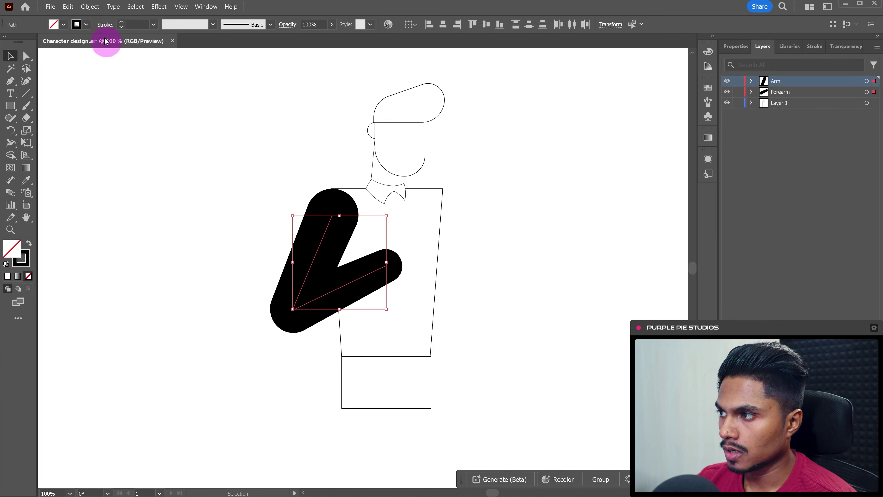
pyautogui.click(85, 11)
pyautogui.moveTo(115, 256)
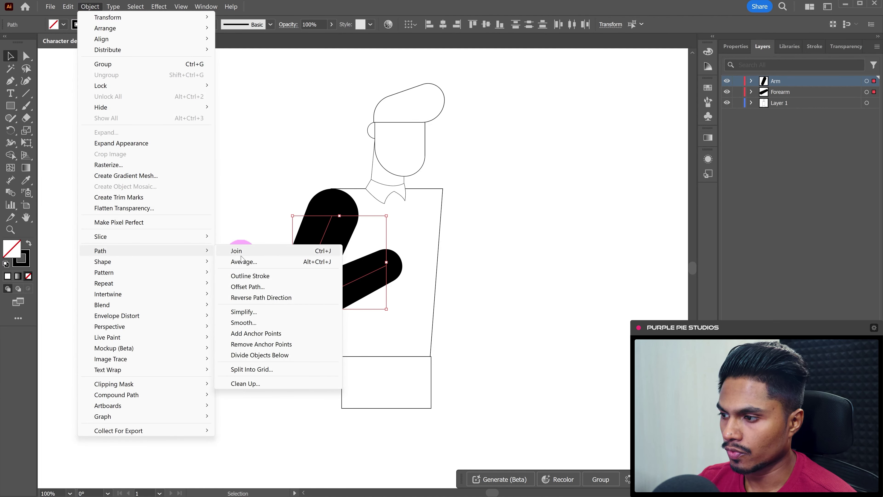
pyautogui.click(257, 277)
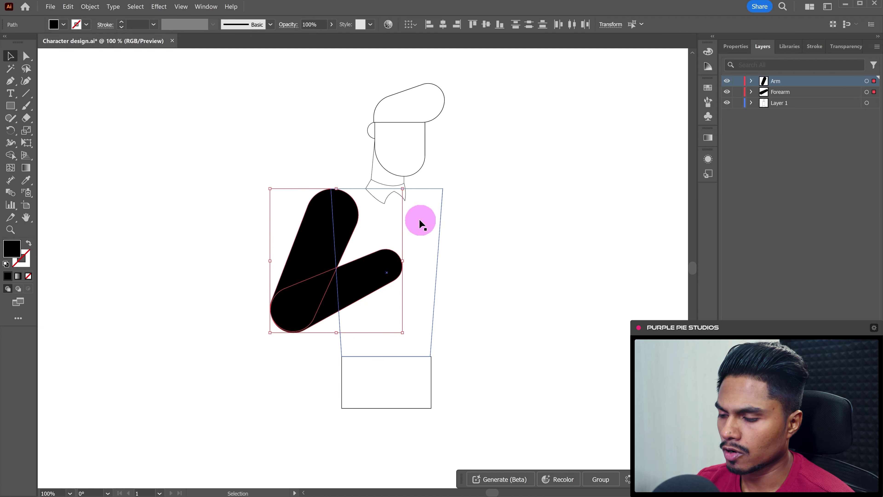
# Reset the arms to white fill and black outline, and cut a sleeve seam across the upper arm
pyautogui.press('d')
pyautogui.click(290, 227)
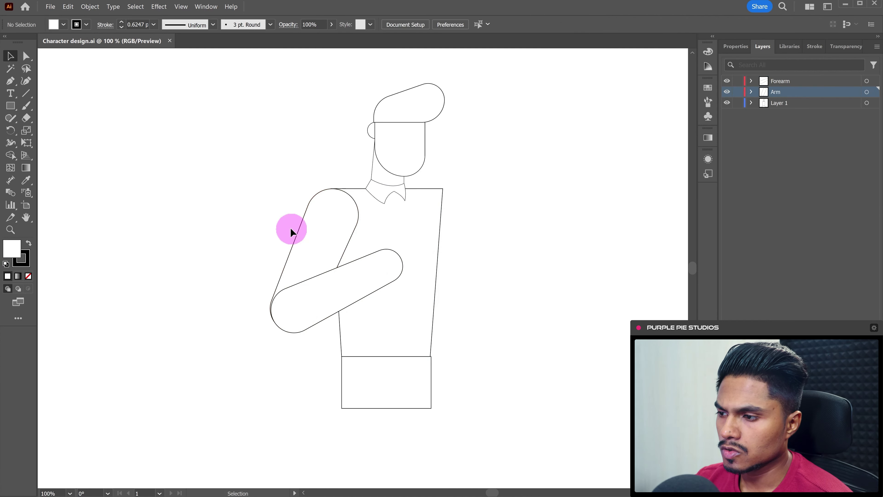
pyautogui.doubleClick(310, 240)
pyautogui.click(10, 105)
pyautogui.moveTo(284, 183)
pyautogui.mouseDown()
pyautogui.moveTo(386, 251)
pyautogui.moveTo(368, 268)
pyautogui.moveTo(378, 265)
pyautogui.moveTo(378, 273)
pyautogui.mouseUp()
pyautogui.press('v')
pyautogui.moveTo(413, 150); pyautogui.dragTo(293, 242)
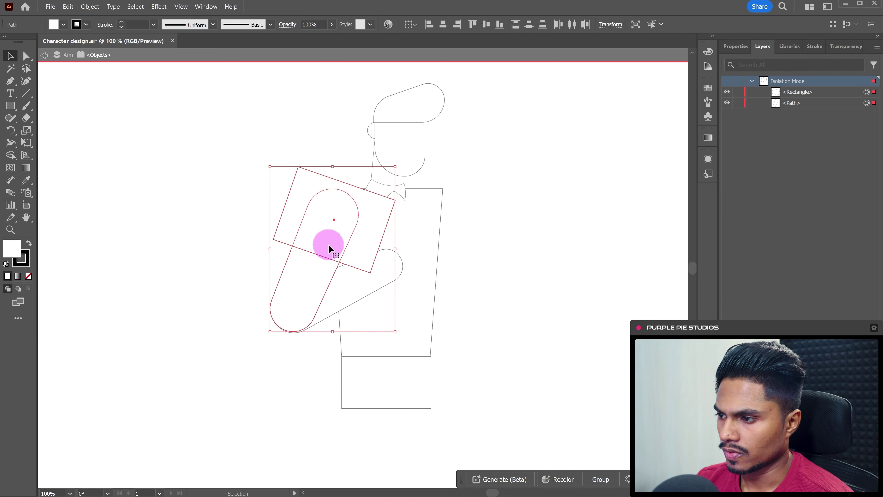
pyautogui.hotkey('shift', 'm')
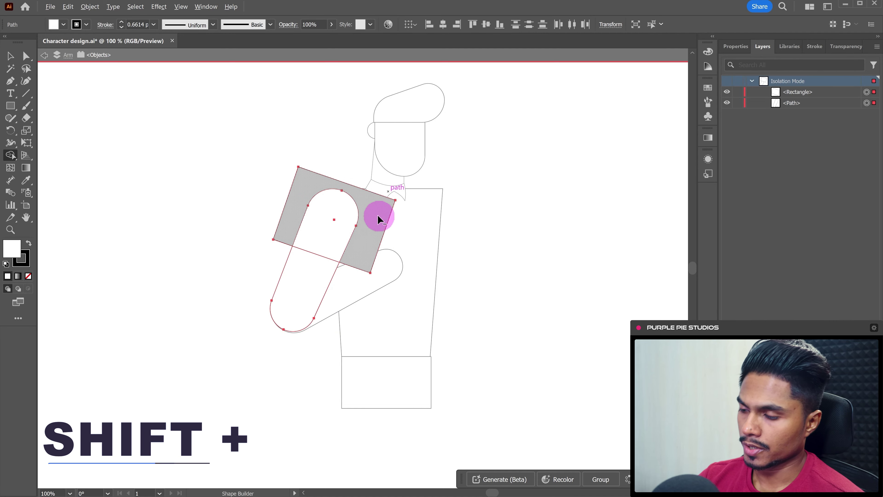
pyautogui.keyDown('alt'); pyautogui.click(379, 213); pyautogui.keyUp('alt')
# Exit isolation mode and group the upper arm pieces together
pyautogui.doubleClick(470, 164)
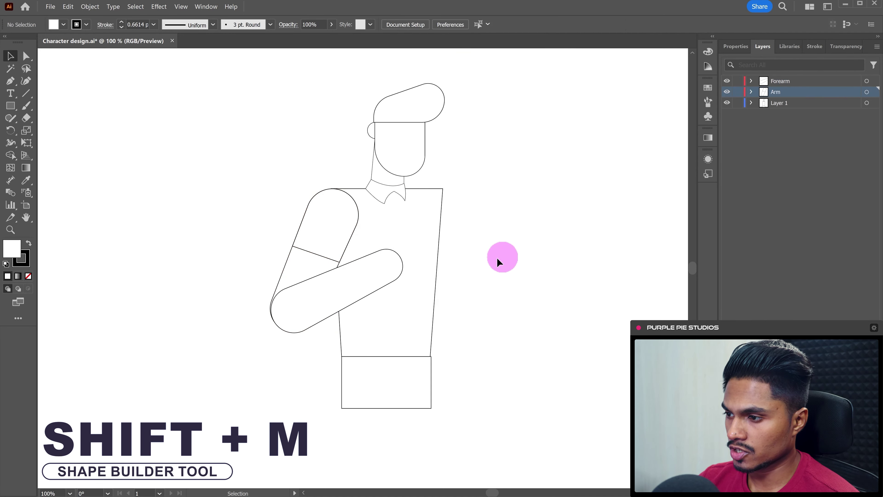
pyautogui.click(299, 261)
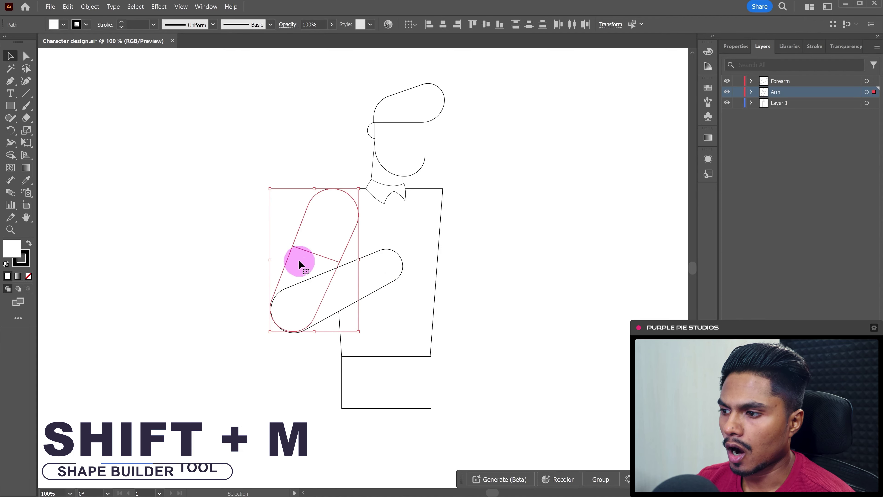
pyautogui.rightClick(301, 260)
pyautogui.click(329, 330)
pyautogui.click(546, 267)
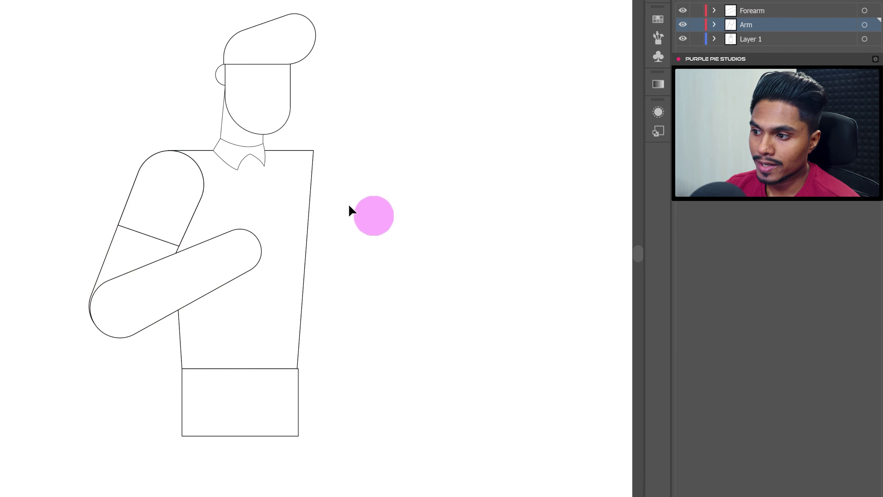
# Copy the arm and forearm to the right with Alt-drag, then reflect the copy vertically
pyautogui.moveTo(93, 210); pyautogui.dragTo(137, 299)
pyautogui.moveTo(144, 243); pyautogui.dragTo(500, 249)
pyautogui.rightClick(512, 194)
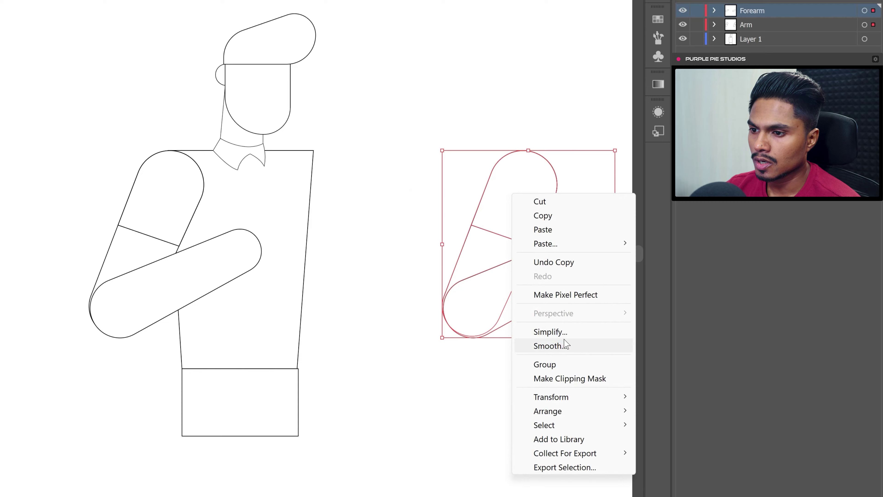
pyautogui.moveTo(566, 400)
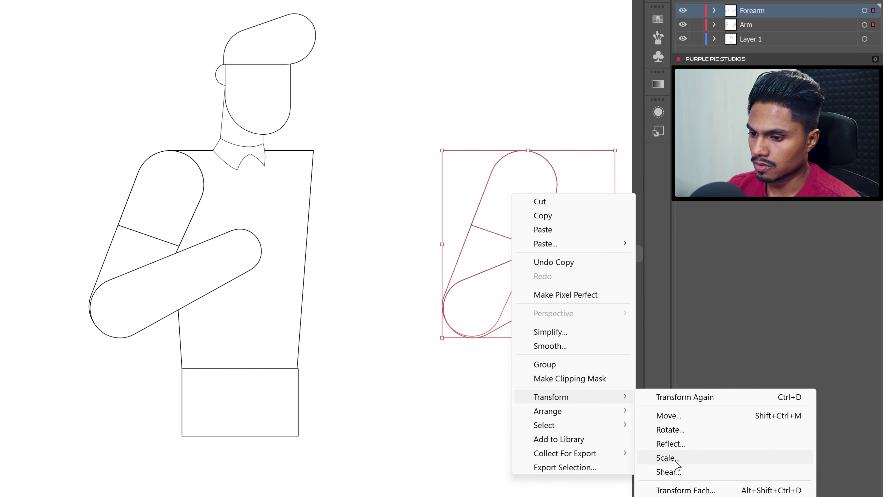
pyautogui.click(682, 444)
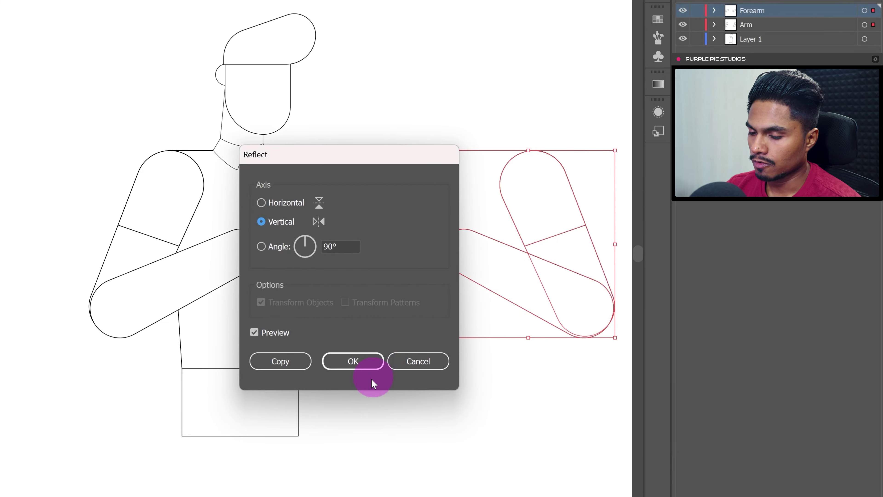
pyautogui.click(366, 365)
# Move and rotate the mirrored arm so it fits onto the character's right shoulder
pyautogui.moveTo(518, 278); pyautogui.dragTo(427, 278)
pyautogui.moveTo(522, 343); pyautogui.dragTo(572, 211)
pyautogui.moveTo(433, 223); pyautogui.dragTo(365, 196)
pyautogui.moveTo(367, 195); pyautogui.dragTo(376, 282)
pyautogui.press('r')
pyautogui.click(316, 150)
pyautogui.press('v')
pyautogui.hotkey('shift', 'Down')
pyautogui.hotkey('shift', 'Down')
pyautogui.hotkey('shift', 'Down')
pyautogui.hotkey('shift', 'Up')
pyautogui.hotkey('shift', 'Right')
pyautogui.hotkey('shift', 'Right')
pyautogui.hotkey('shift', 'Right')
pyautogui.hotkey('shift', 'Right')
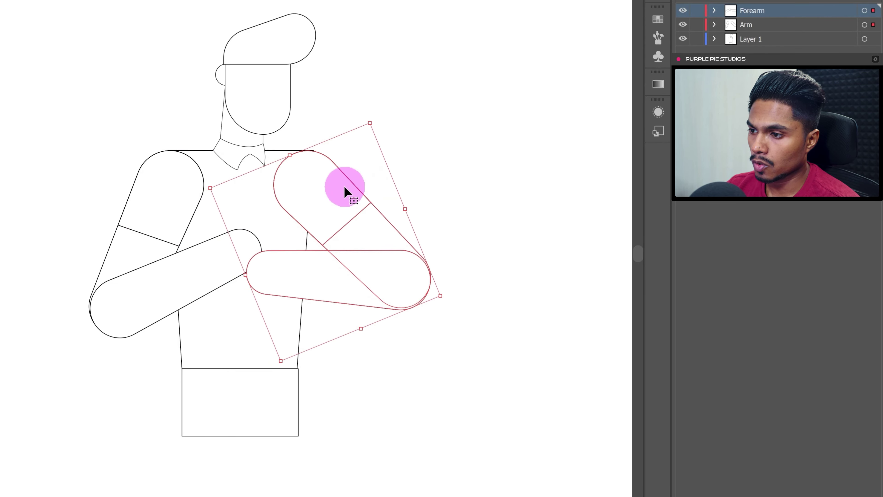
# Bend the right forearm upward at the elbow
pyautogui.click(490, 245)
pyautogui.click(345, 287)
pyautogui.press('r')
pyautogui.click(412, 278)
pyautogui.moveTo(268, 258); pyautogui.dragTo(260, 342)
# Cut the whole right arm and paste it in place on a new Layer 4
pyautogui.press('v')
pyautogui.moveTo(521, 105); pyautogui.dragTo(347, 329)
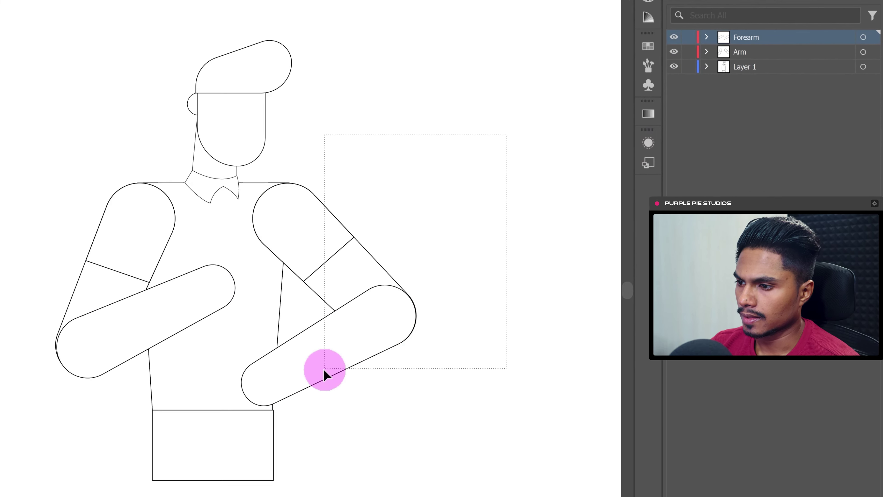
pyautogui.moveTo(325, 369); pyautogui.dragTo(325, 367)
pyautogui.hotkey('ctrl', 'x')
pyautogui.click(751, 67)
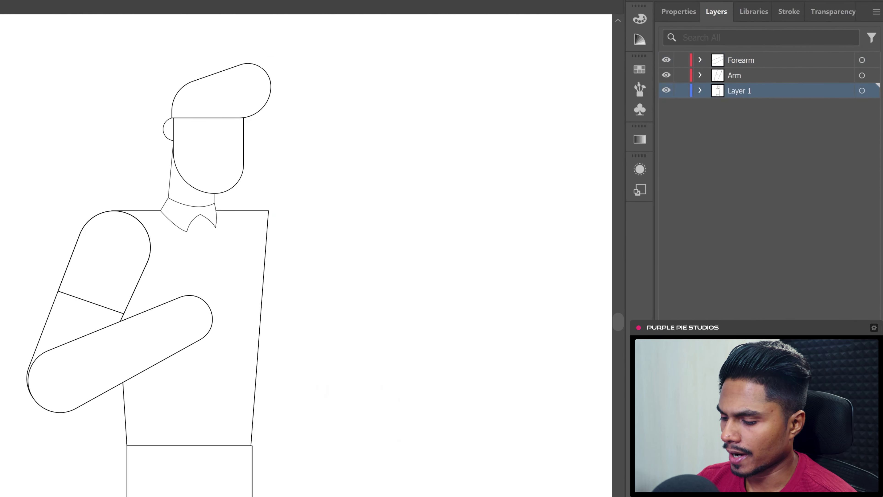
pyautogui.hotkey('ctrl', 'l')
pyautogui.hotkey('ctrl', 'shift', 'v')
# Move Layer 4 below Layer 1 so the new arm sits behind the body
pyautogui.moveTo(755, 89); pyautogui.dragTo(755, 115)
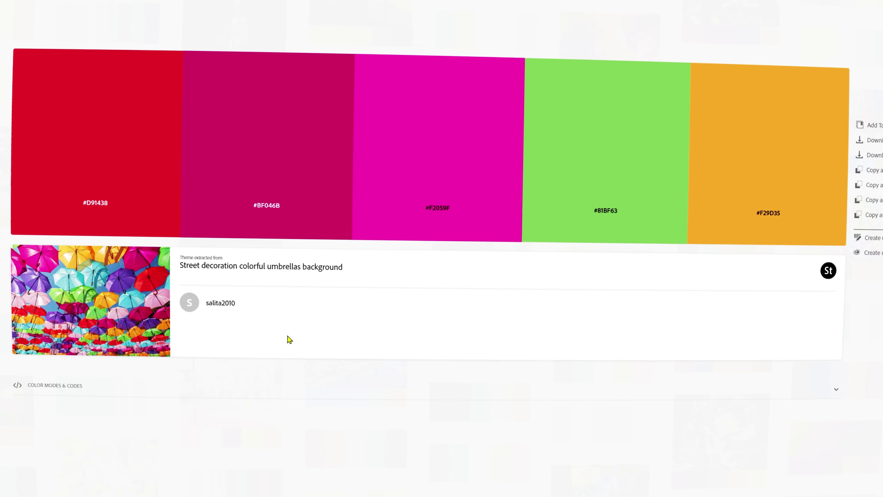
pyautogui.moveTo(135, 206)
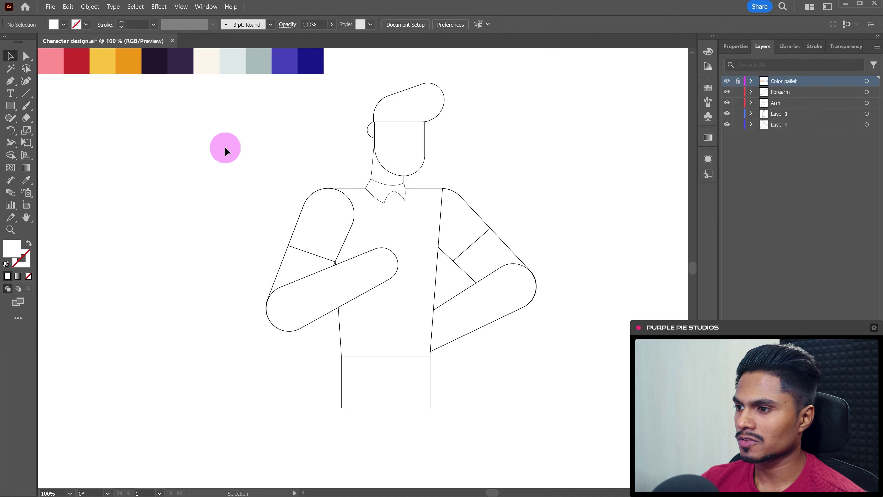
# Fill the face with the pink palette colour and the hair with dark purple
pyautogui.click(423, 164)
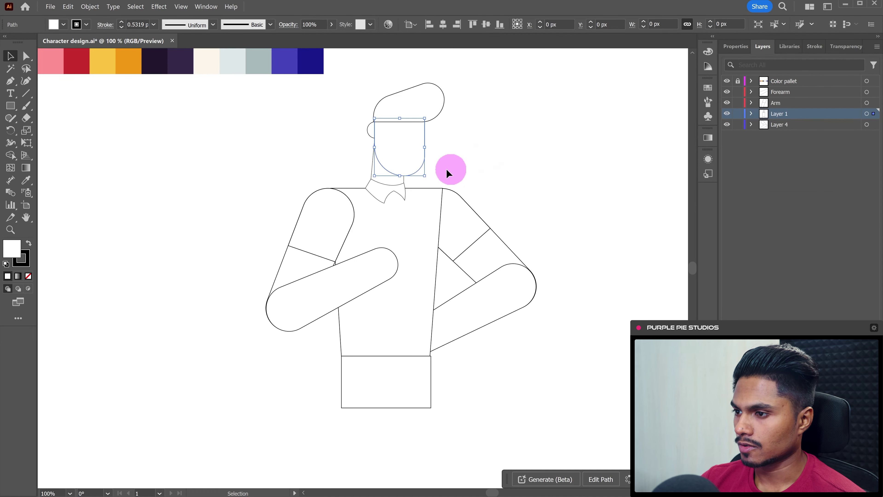
pyautogui.press('i')
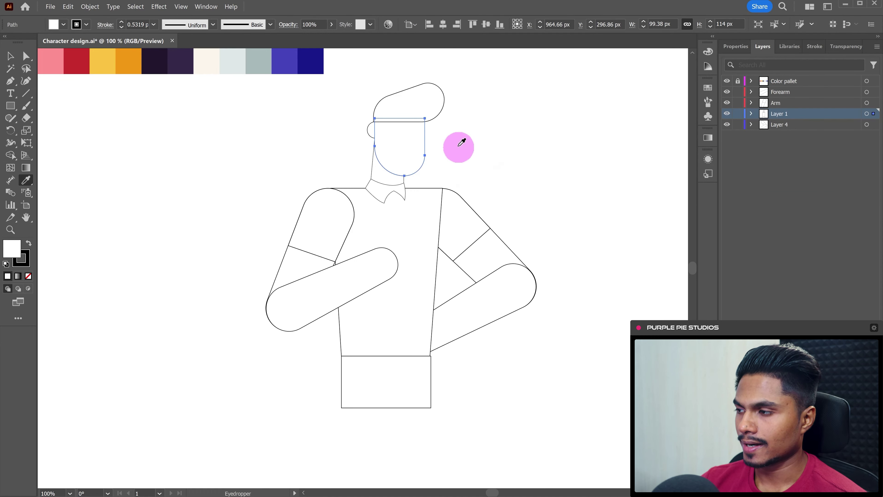
pyautogui.click(52, 58)
pyautogui.press('v')
pyautogui.moveTo(483, 83); pyautogui.dragTo(415, 110)
pyautogui.press('i')
pyautogui.click(188, 61)
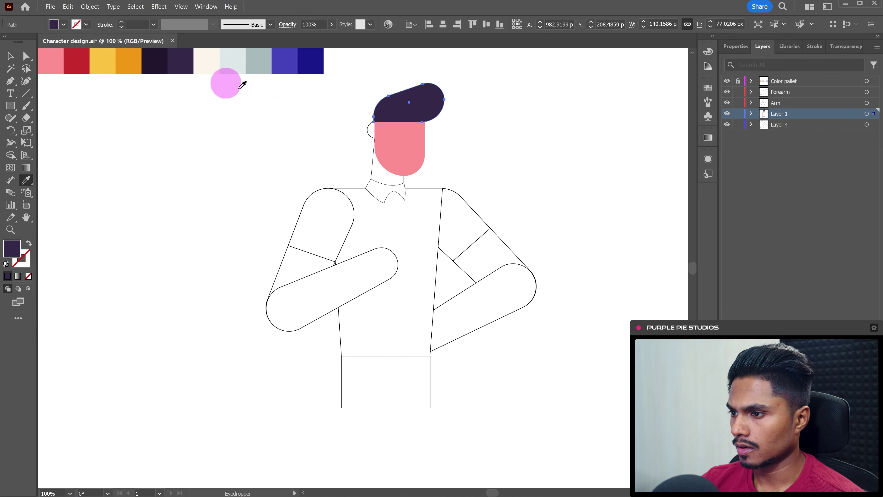
# Colour the shirt and both sleeves yellow from the palette
pyautogui.press('a')
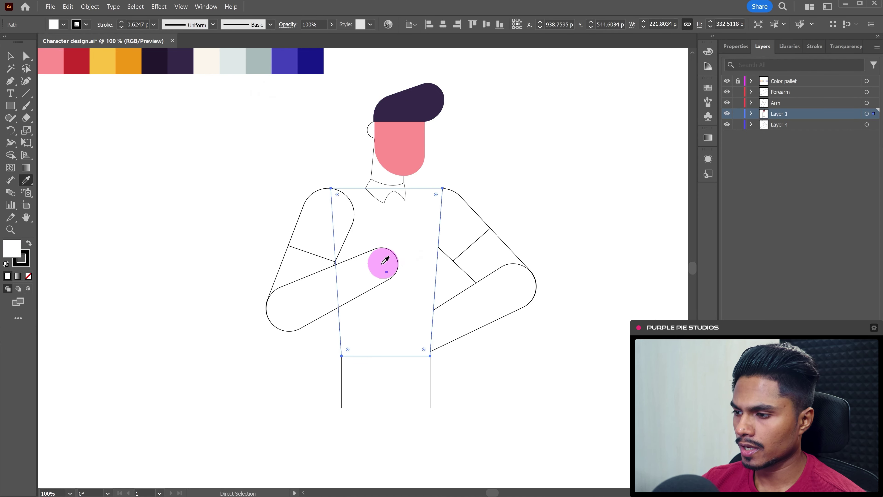
pyautogui.press('i')
pyautogui.press('a')
pyautogui.keyDown('shift'); pyautogui.click(316, 228); pyautogui.keyUp('shift')
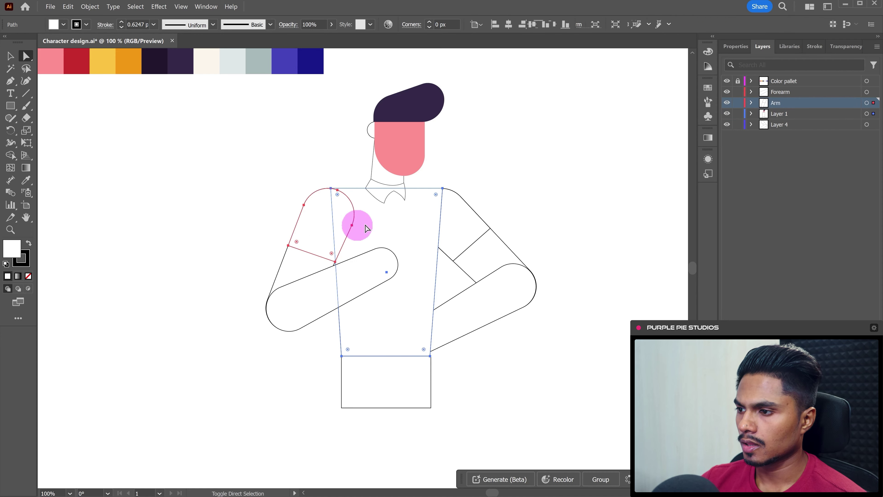
pyautogui.keyDown('shift'); pyautogui.click(447, 224); pyautogui.keyUp('shift')
pyautogui.press('i')
pyautogui.click(105, 56)
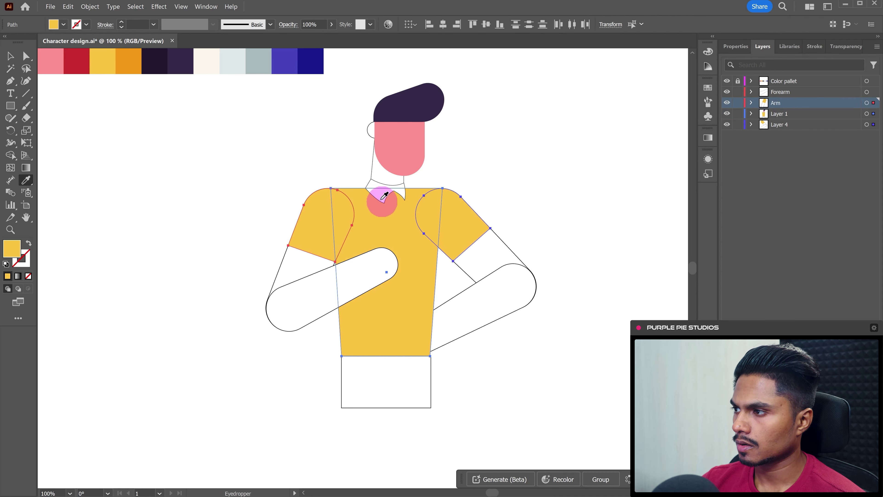
# Fill the right forearm pieces with the red palette swatch
pyautogui.moveTo(555, 257); pyautogui.dragTo(525, 306)
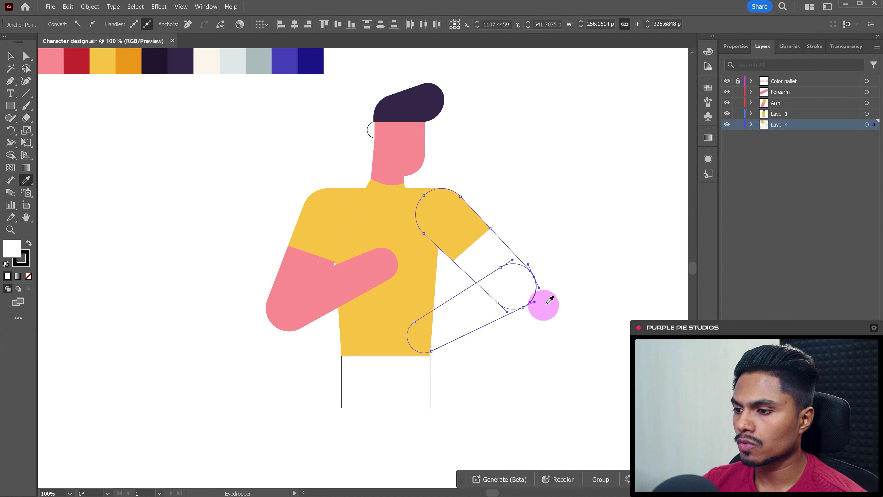
pyautogui.click(77, 59)
pyautogui.press('a')
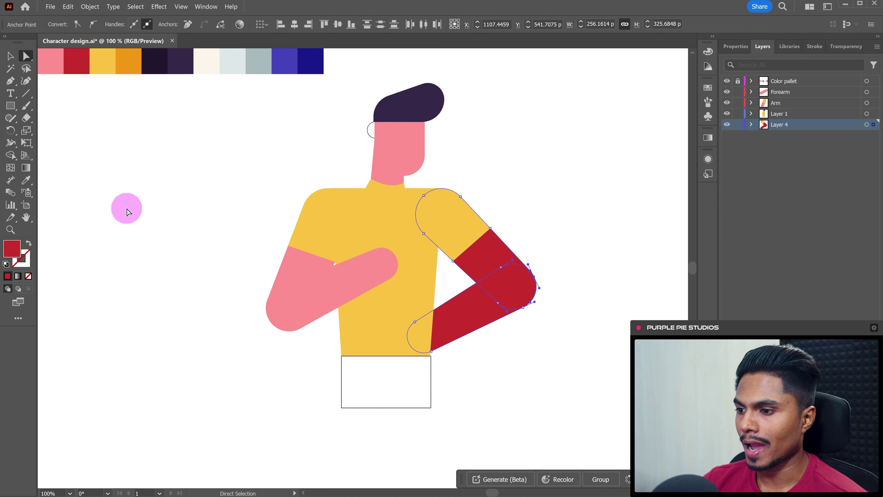
pyautogui.click(127, 212)
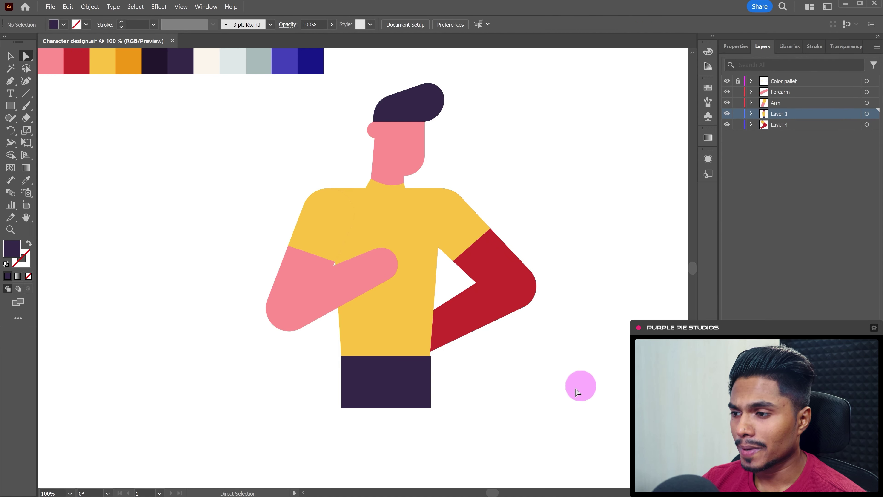
# Open the collar by adding a point on its top edge and deleting the top anchors
pyautogui.doubleClick(380, 192)
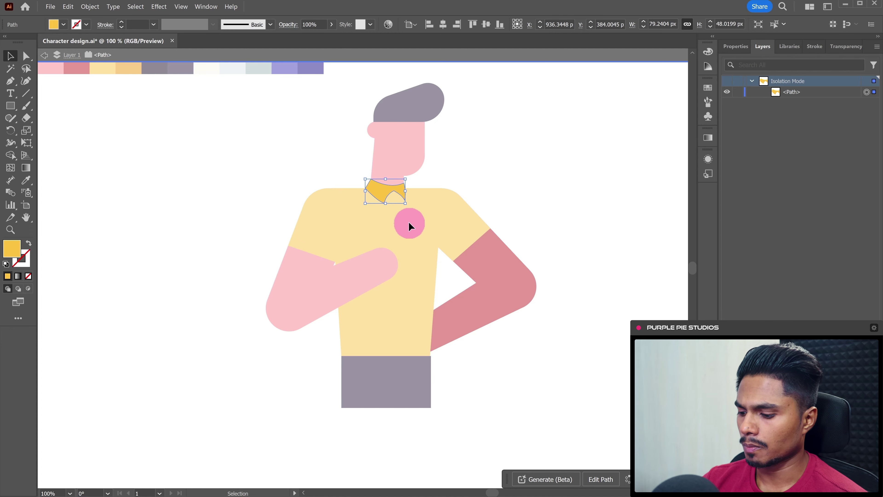
pyautogui.hotkey('ctrl', '=')
pyautogui.hotkey('ctrl', '=')
pyautogui.hotkey('ctrl', '=')
pyautogui.hotkey('ctrl', '=')
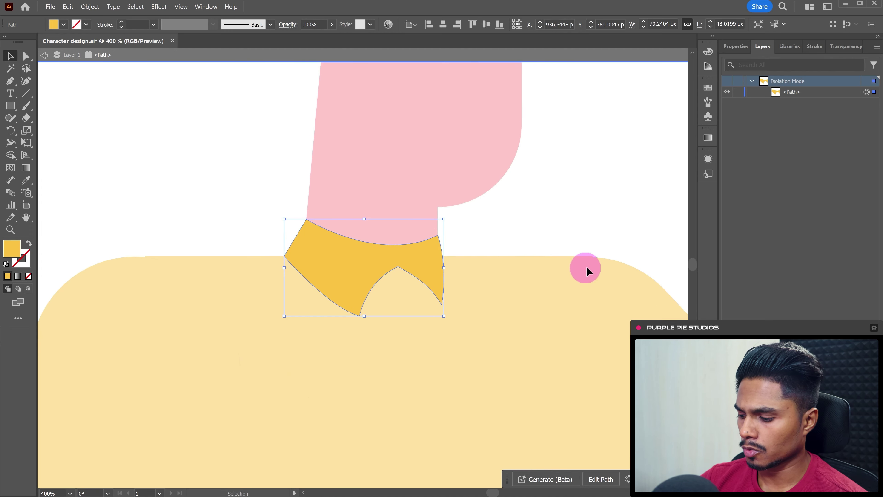
pyautogui.press('+')
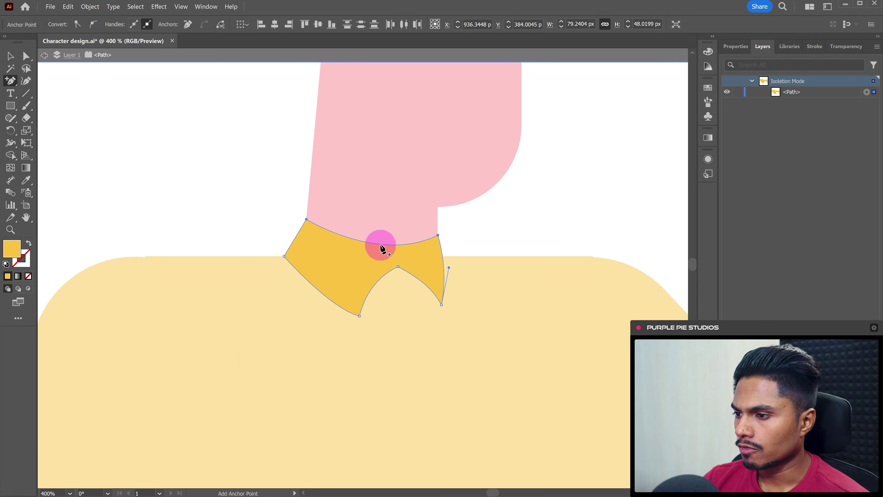
pyautogui.click(381, 245)
pyautogui.press('a')
pyautogui.moveTo(294, 198); pyautogui.dragTo(393, 253)
pyautogui.press('Delete')
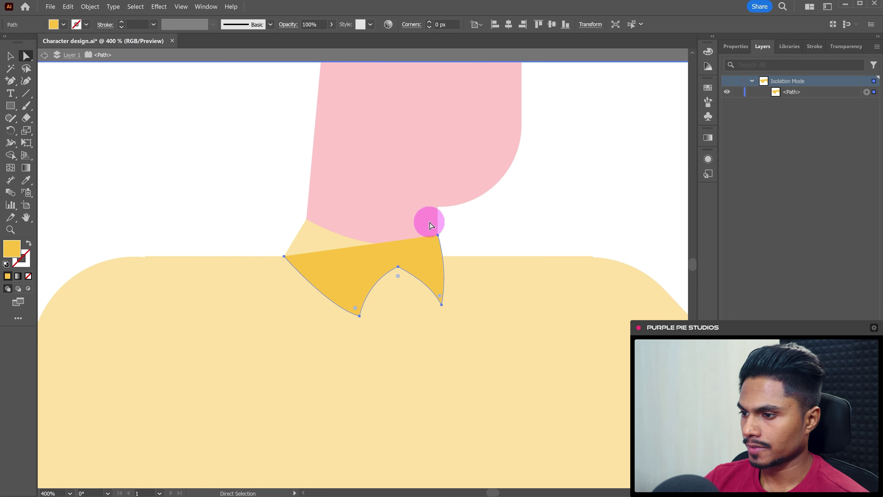
# Remove the collar's fill and give it a dark gold E59515 stroke
pyautogui.press('v')
pyautogui.click(30, 260)
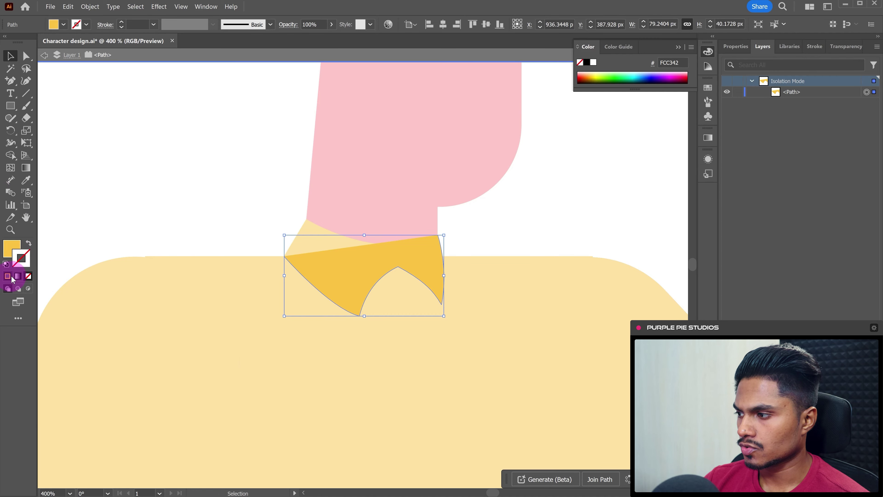
pyautogui.click(29, 277)
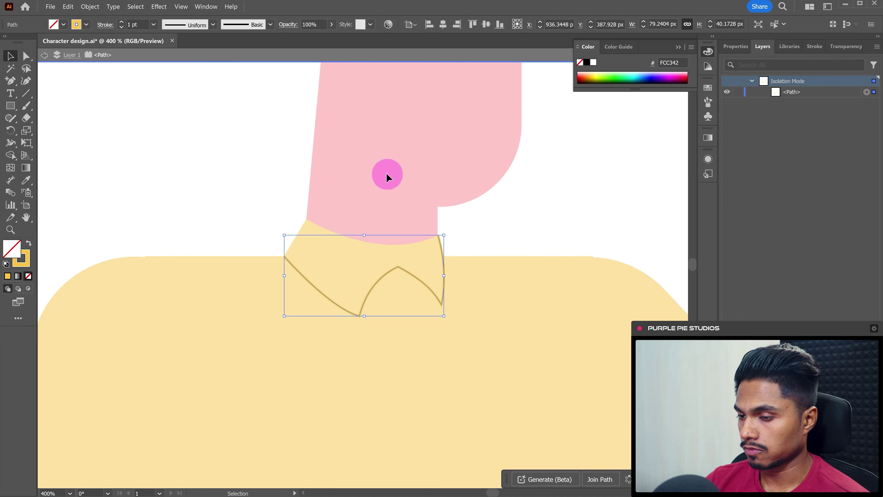
pyautogui.doubleClick(26, 261)
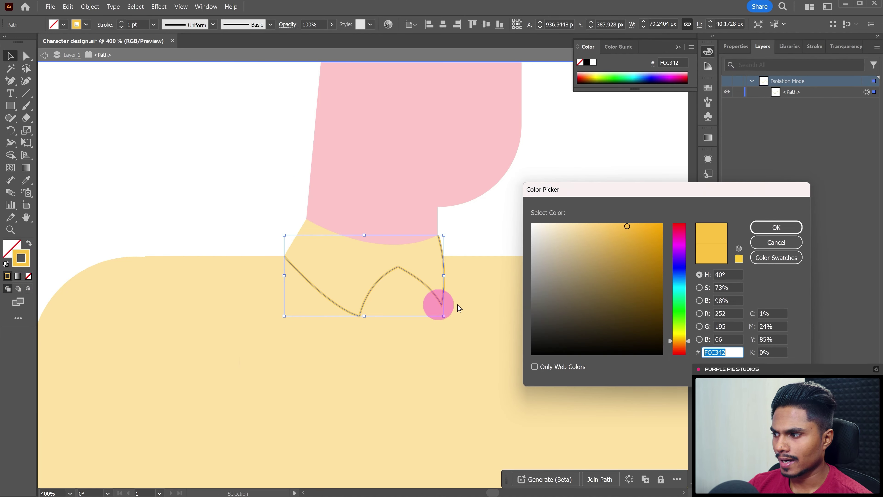
pyautogui.click(649, 238)
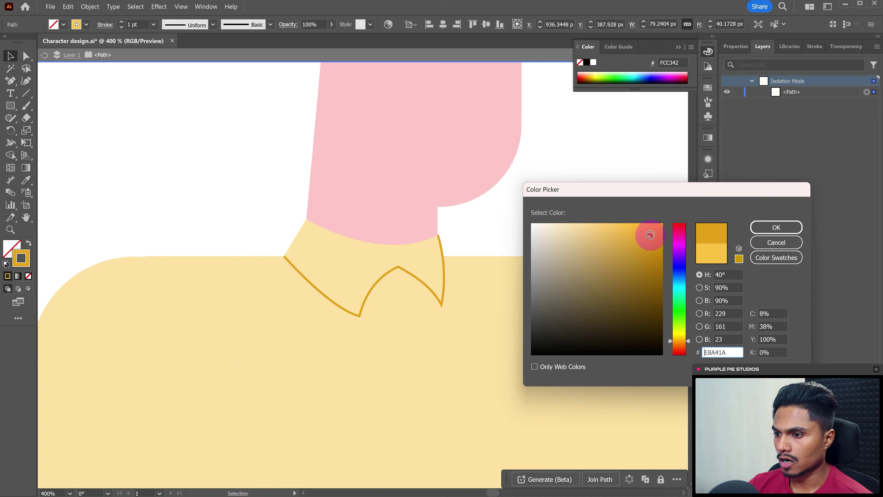
pyautogui.moveTo(684, 340); pyautogui.dragTo(685, 342)
pyautogui.click(767, 227)
pyautogui.click(812, 47)
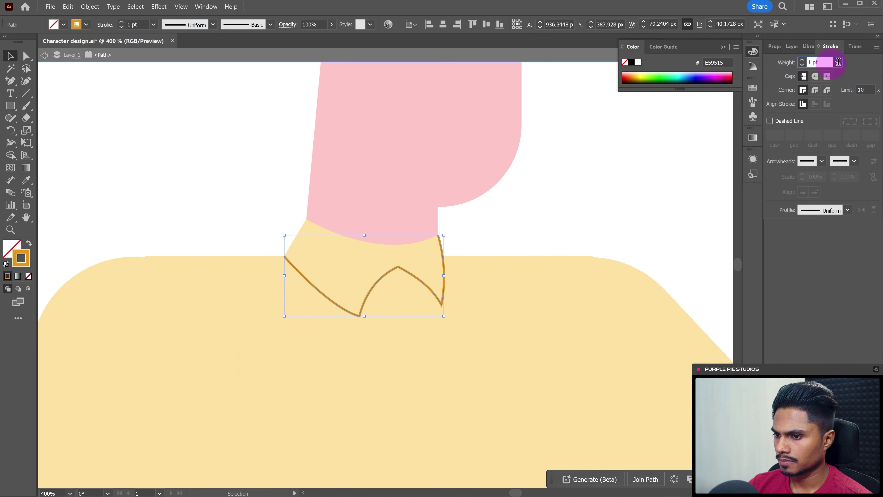
# Apply a tapered width profile to the collar stroke and zoom out
pyautogui.click(848, 209)
pyautogui.click(820, 236)
pyautogui.click(617, 213)
pyautogui.hotkey('ctrl', '-')
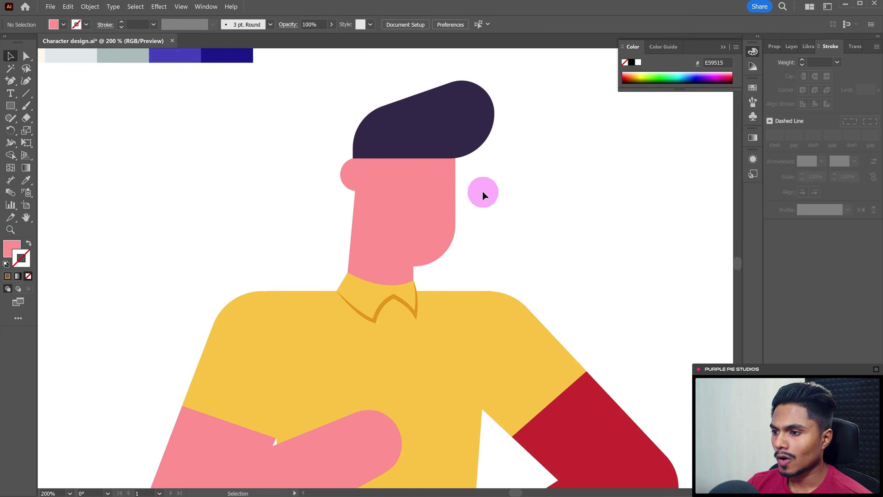
pyautogui.click(437, 218)
# Inside the isolated face, draw a beard shape around the jaw, curving its top under the cheeks
pyautogui.doubleClick(437, 203)
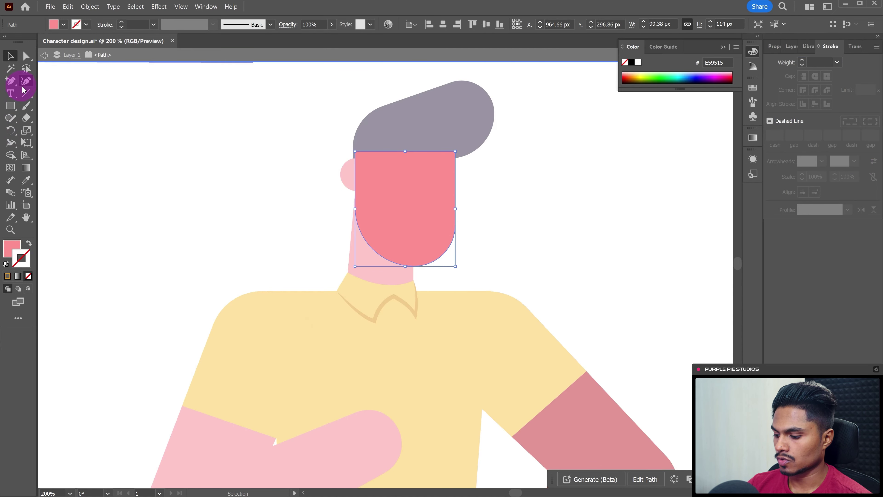
pyautogui.click(367, 145)
pyautogui.click(373, 204)
pyautogui.click(475, 208)
pyautogui.click(455, 289)
pyautogui.click(347, 276)
pyautogui.click(328, 131)
pyautogui.click(367, 144)
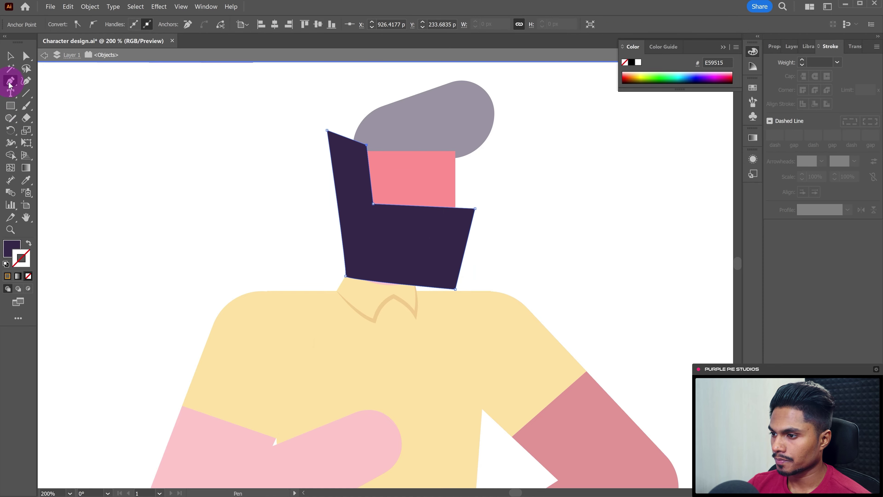
pyautogui.moveTo(427, 207); pyautogui.dragTo(389, 194)
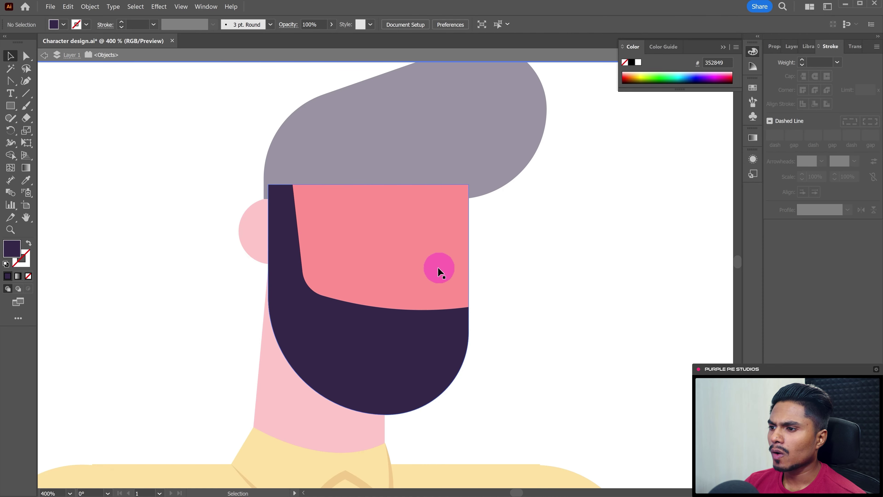
# Duplicate the face in front and draw a shading shape with a nose notch over its right side
pyautogui.click(421, 240)
pyautogui.hotkey('ctrl', 'shift', ']')
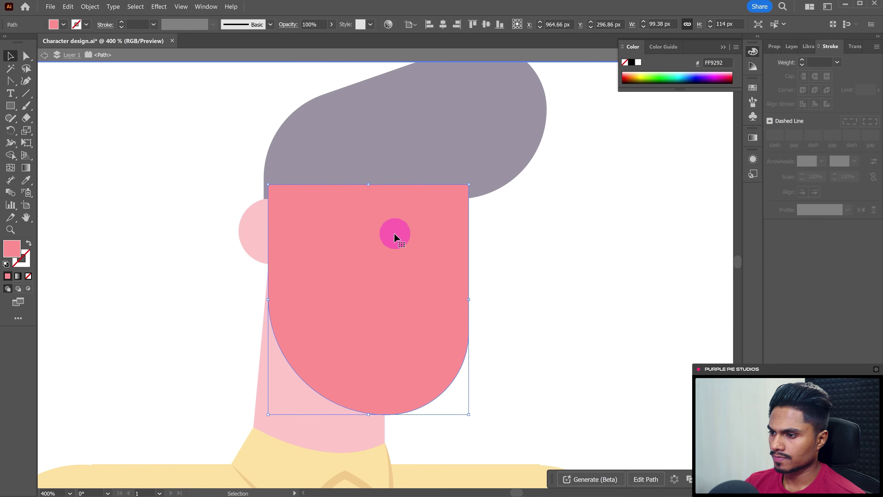
pyautogui.press('p')
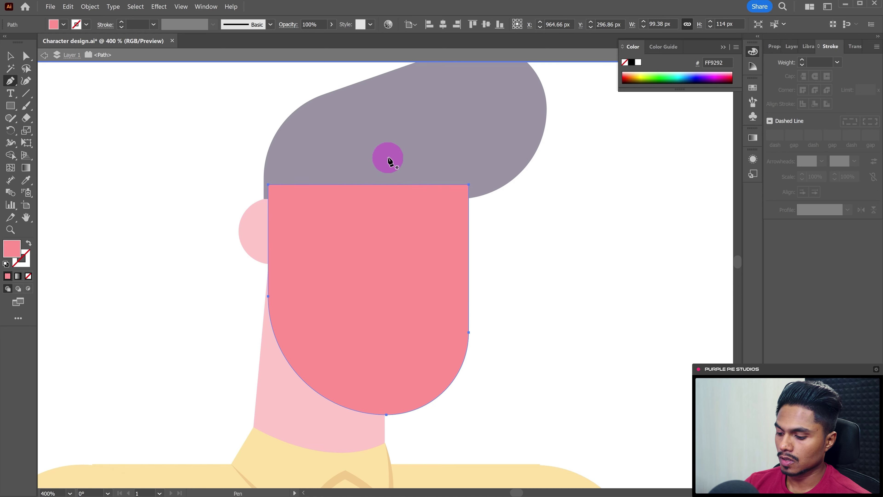
pyautogui.click(387, 157)
pyautogui.click(390, 237)
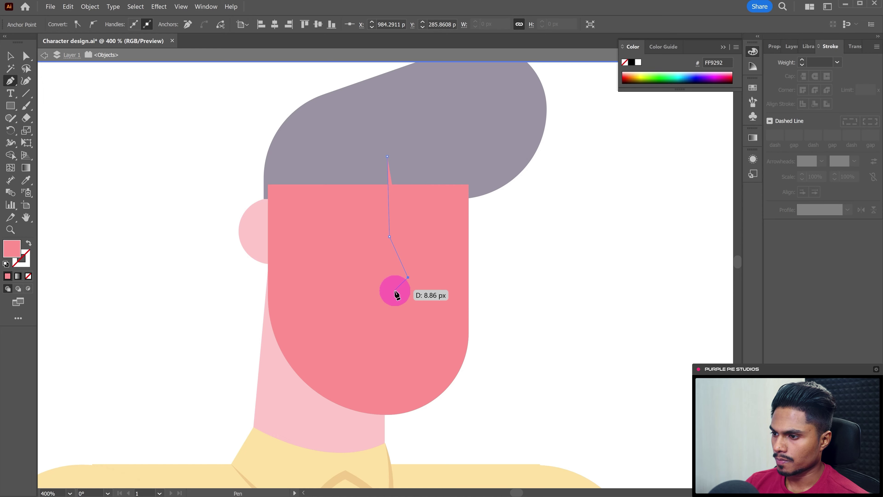
pyautogui.click(395, 291)
pyautogui.moveTo(392, 437); pyautogui.dragTo(409, 463)
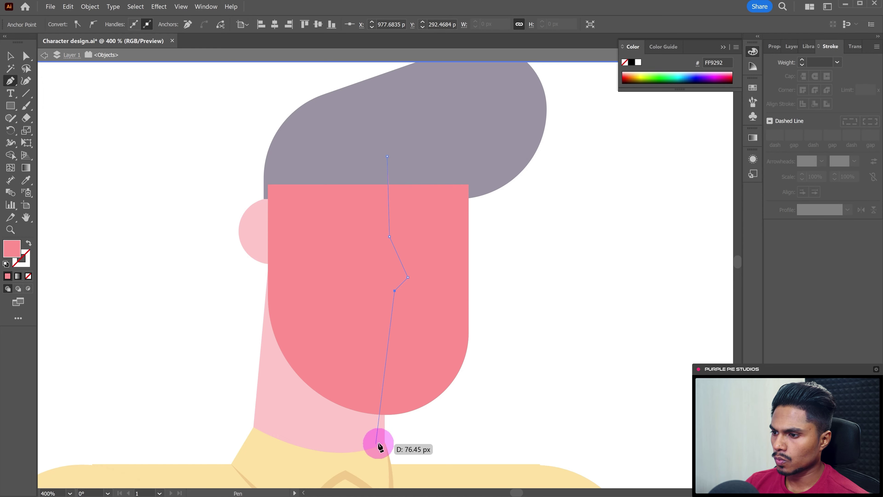
pyautogui.moveTo(319, 471); pyautogui.dragTo(334, 469)
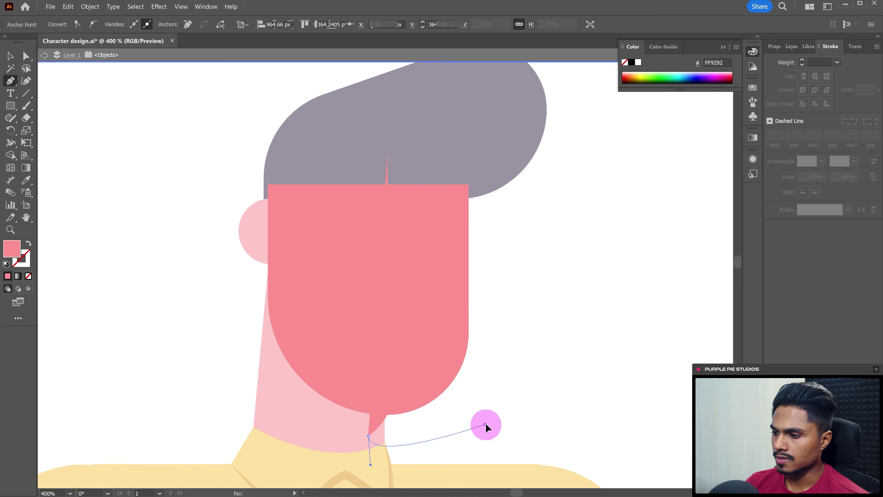
pyautogui.click(486, 424)
pyautogui.click(659, 263)
pyautogui.click(557, 101)
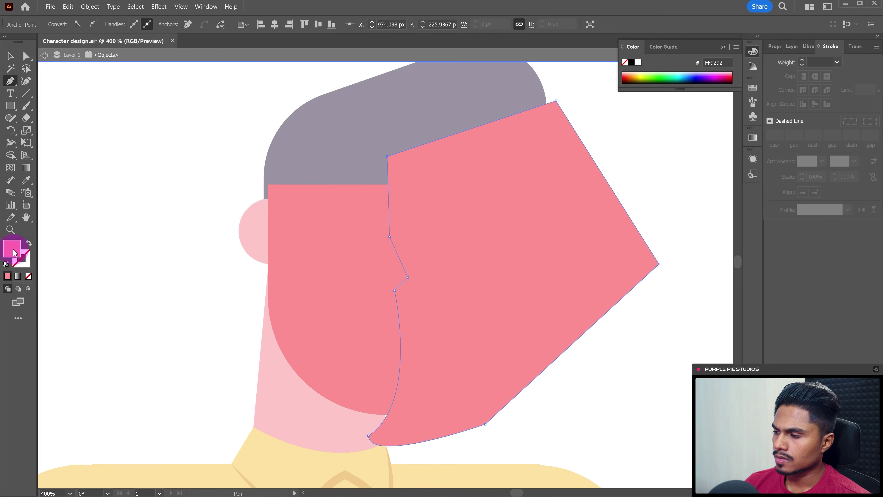
# Fill the shading darker pink FF7D7D and trim away everything outside the face with Shape Builder
pyautogui.doubleClick(15, 253)
pyautogui.click(599, 222)
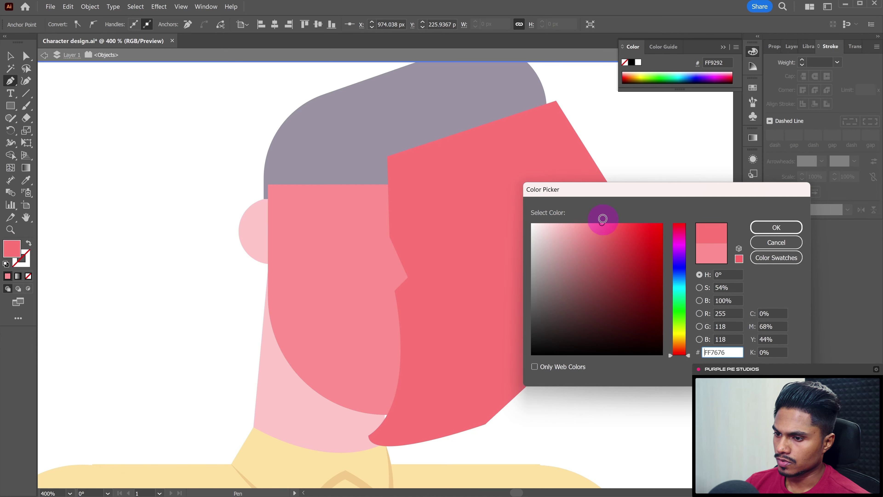
pyautogui.press('Return')
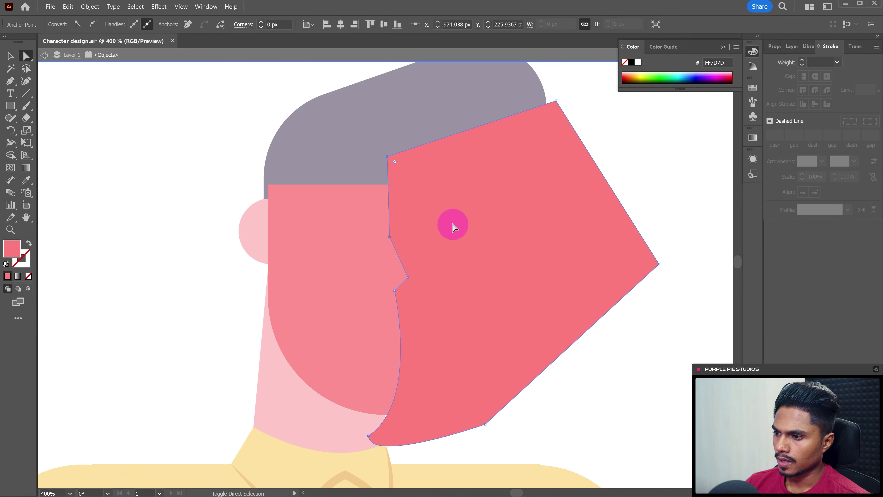
pyautogui.keyDown('ctrl'); pyautogui.keyDown('shift'); pyautogui.click(336, 227); pyautogui.keyUp('shift'); pyautogui.keyUp('ctrl')
pyautogui.hotkey('shift', 'm')
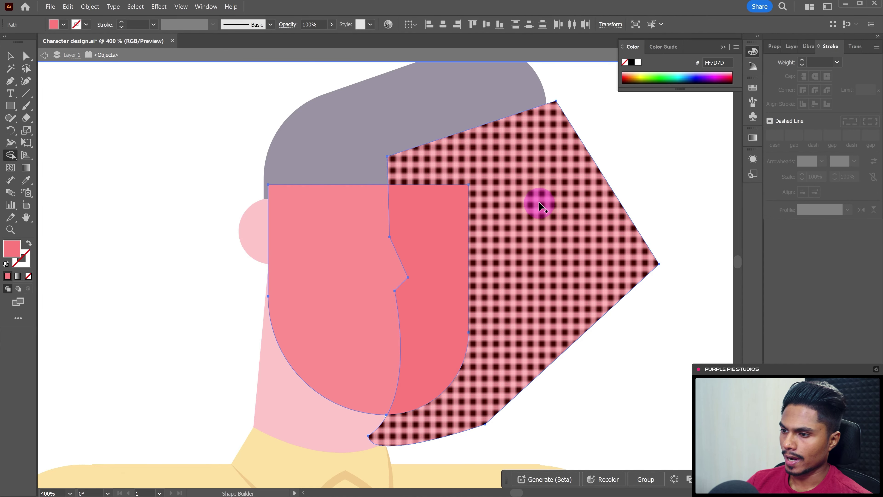
pyautogui.keyDown('alt'); pyautogui.click(539, 204); pyautogui.keyUp('alt')
pyautogui.press('a')
pyautogui.click(582, 221)
pyautogui.doubleClick(605, 244)
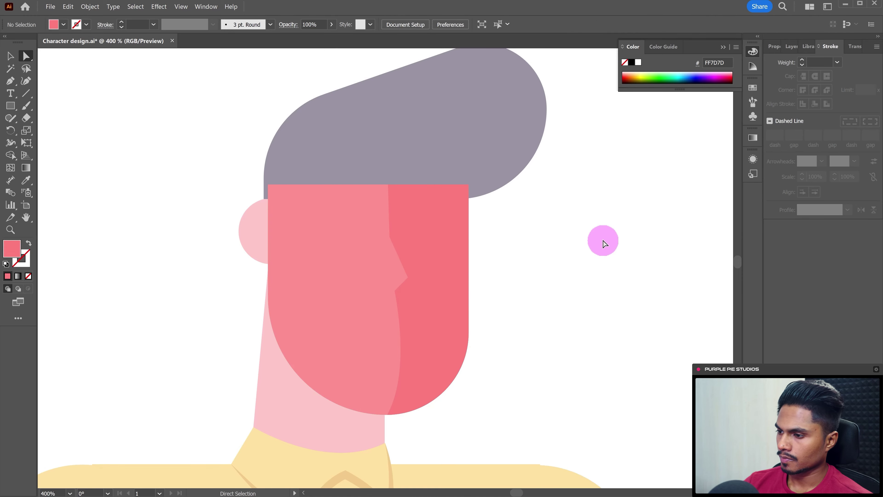
# Paste a copy of the face shading over the beard and colour it darker purple #251B38
pyautogui.press('v')
pyautogui.scroll(-1, 395, 269)
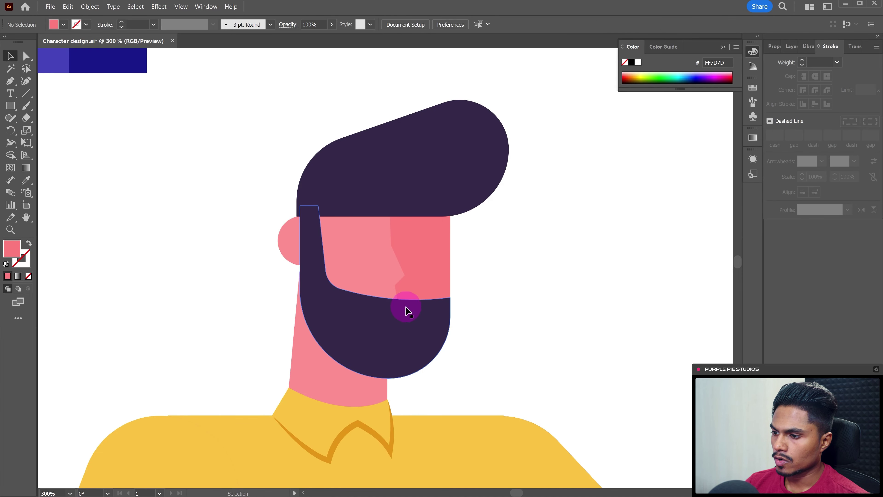
pyautogui.press('a')
pyautogui.click(437, 267)
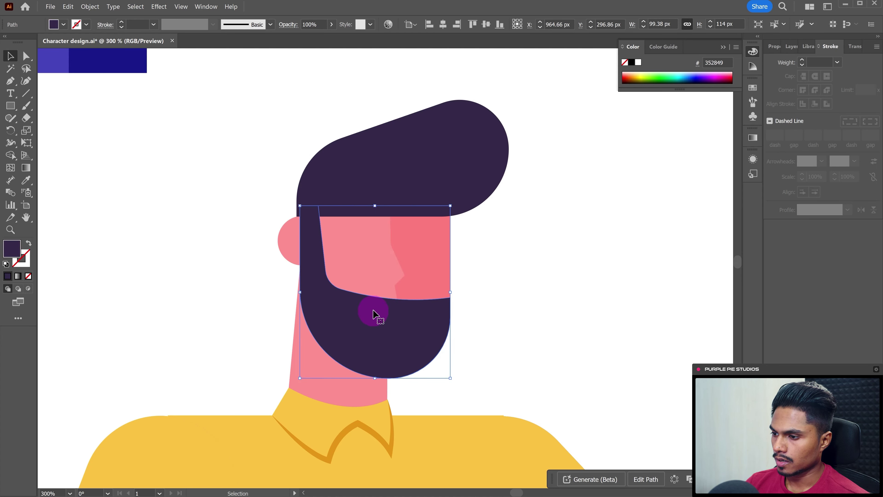
pyautogui.doubleClick(367, 331)
pyautogui.hotkey('ctrl', 'f')
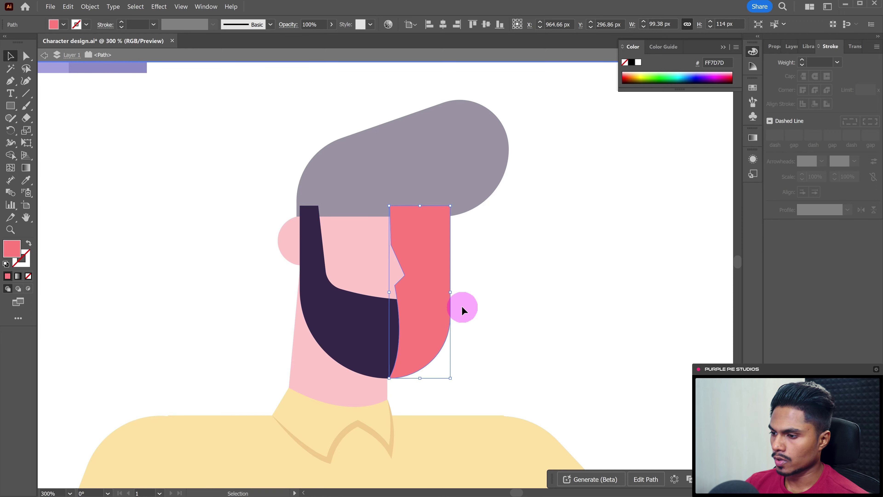
pyautogui.press('i')
pyautogui.click(357, 327)
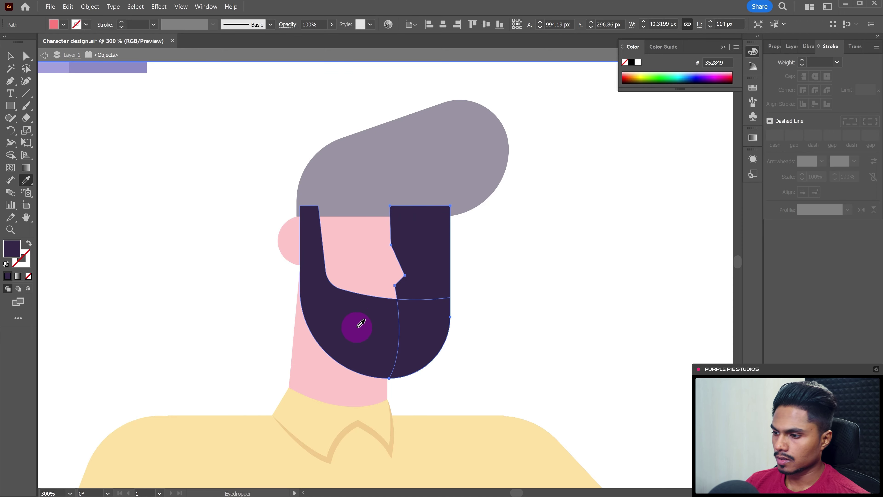
pyautogui.doubleClick(10, 249)
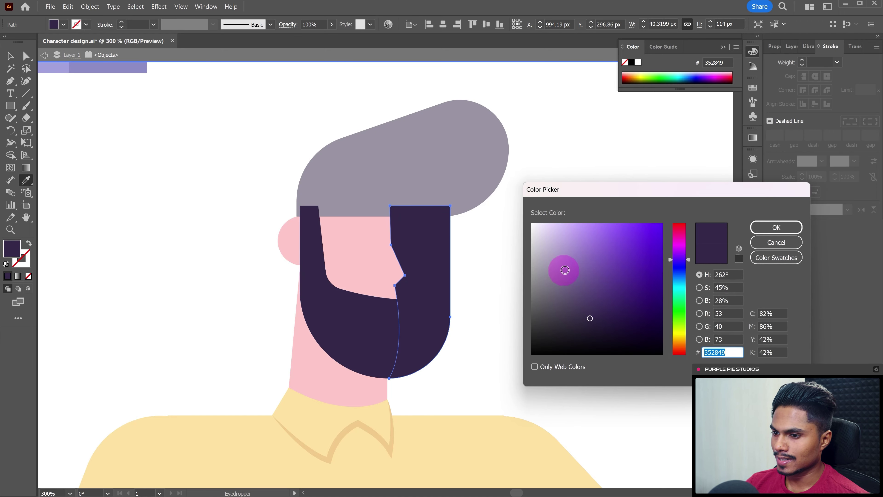
pyautogui.moveTo(594, 319); pyautogui.dragTo(602, 322)
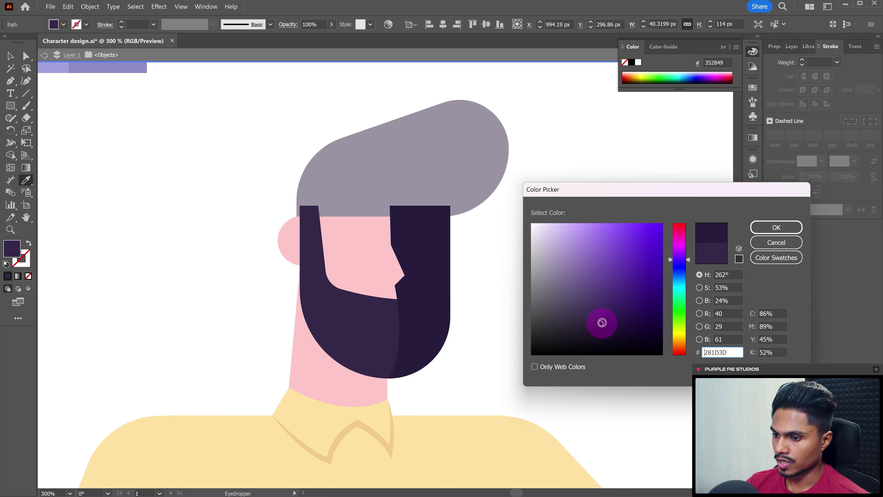
pyautogui.click(776, 227)
# Erase the extra beard regions over the cheek with Shape Builder
pyautogui.press('a')
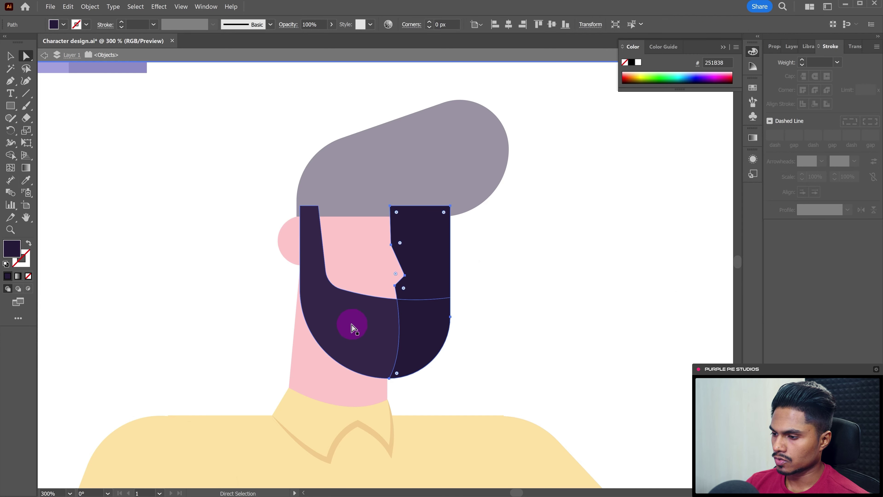
pyautogui.hotkey('shift', 'm')
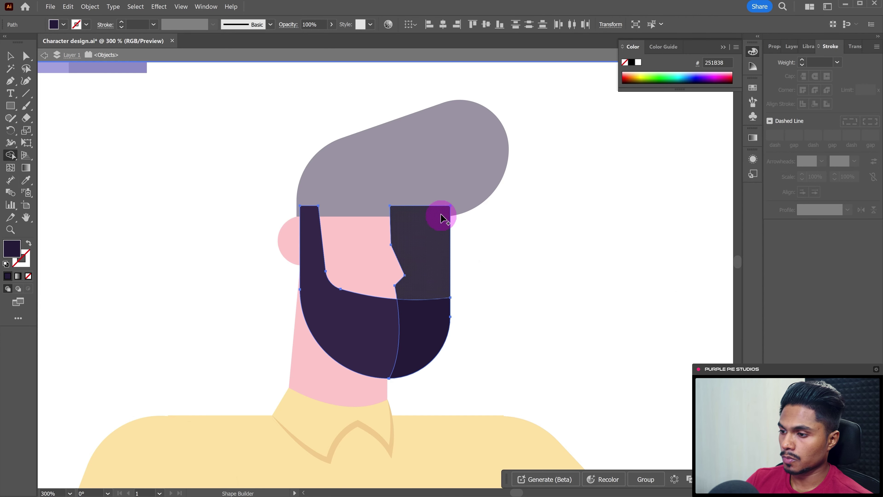
pyautogui.keyDown('alt'); pyautogui.click(433, 241); pyautogui.keyUp('alt')
pyautogui.click(522, 263)
# Draw a lens circle over the left eye with a cream palette-colour outline
pyautogui.doubleClick(522, 263)
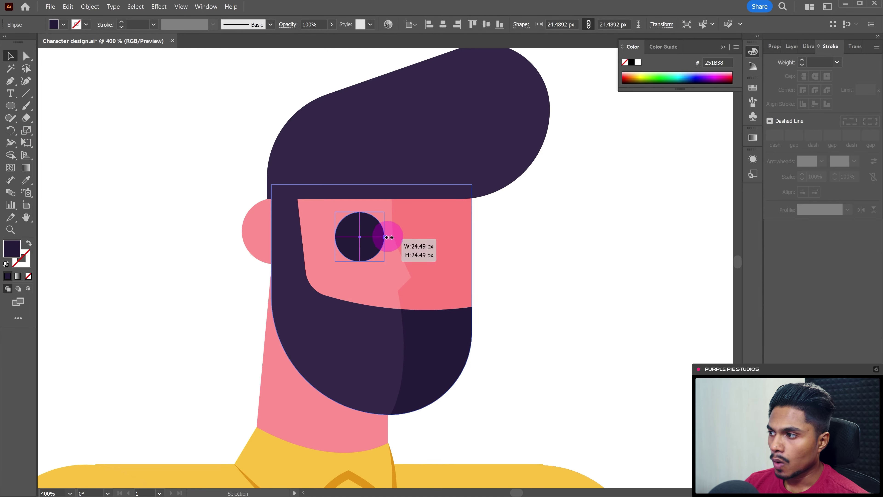
pyautogui.moveTo(386, 236); pyautogui.dragTo(386, 240)
pyautogui.hotkey('ctrl', '-')
pyautogui.hotkey('ctrl', '-')
pyautogui.press('i')
pyautogui.click(101, 159)
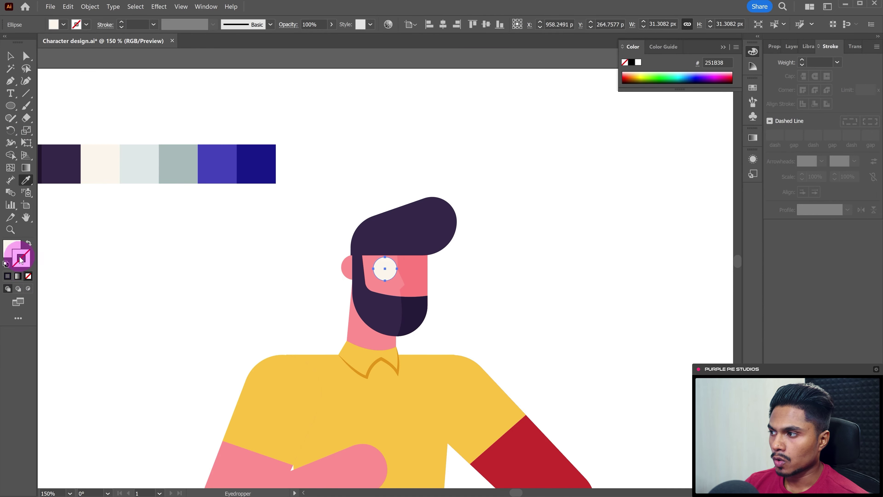
pyautogui.hotkey('shift', 'x')
pyautogui.hotkey('ctrl', '+')
pyautogui.hotkey('ctrl', '+')
pyautogui.hotkey('ctrl', '+')
pyautogui.hotkey('ctrl', '+')
pyautogui.click(11, 105)
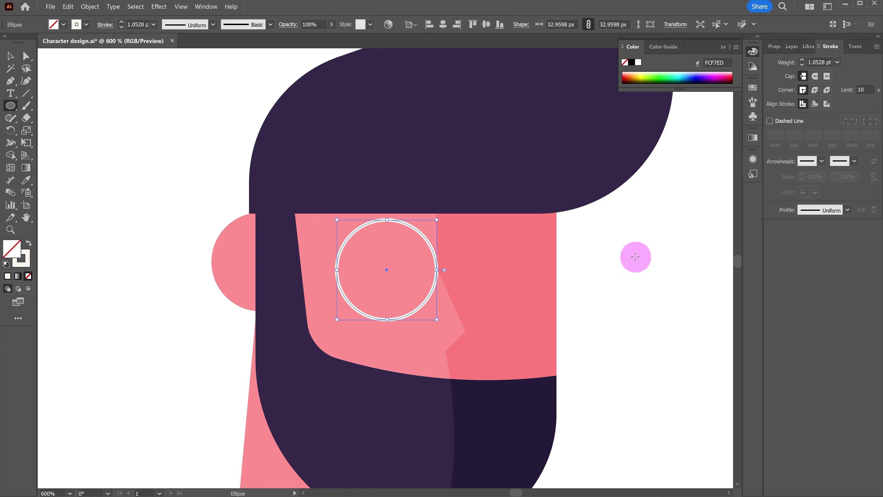
pyautogui.keyDown('ctrl'); pyautogui.click(635, 256); pyautogui.keyUp('ctrl')
# Add a dark purple pupil at the lens centre and a dark curved eyebrow above it
pyautogui.press('i')
pyautogui.moveTo(387, 270)
pyautogui.mouseDown()
pyautogui.moveTo(394, 278)
pyautogui.moveTo(420, 263)
pyautogui.mouseUp()
pyautogui.click(415, 154)
pyautogui.press('v')
pyautogui.press('p')
pyautogui.click(367, 249)
pyautogui.click(8, 251)
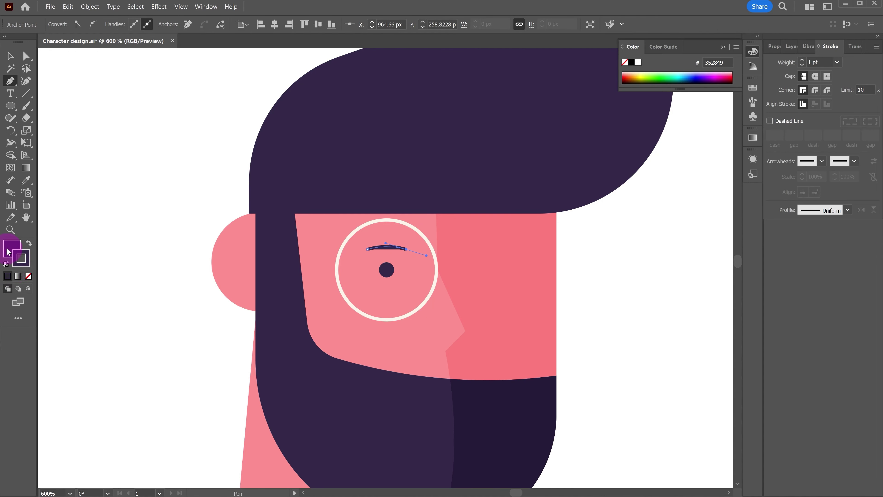
pyautogui.press('v')
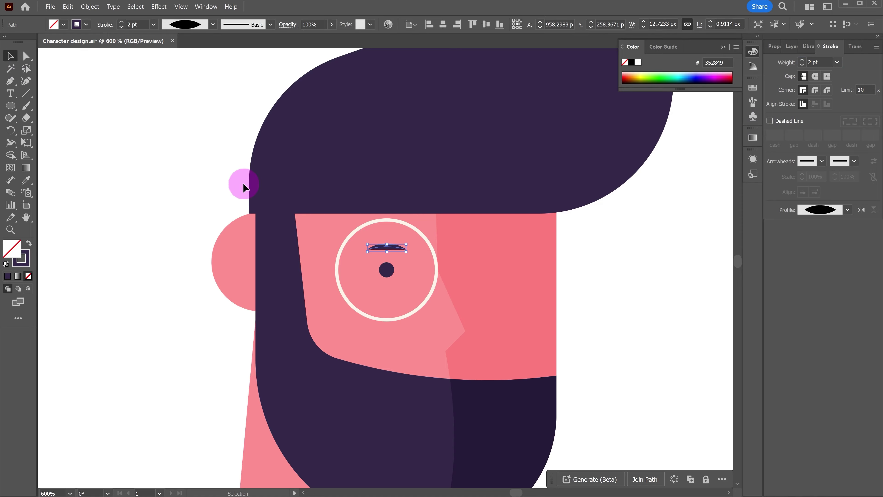
# Duplicate the whole eye onto the right side and colour the mouth curve pink
pyautogui.keyDown('shift'); pyautogui.click(393, 274); pyautogui.keyUp('shift')
pyautogui.moveTo(393, 271); pyautogui.dragTo(401, 276)
pyautogui.keyDown('shift'); pyautogui.click(426, 242); pyautogui.keyUp('shift')
pyautogui.moveTo(426, 243); pyautogui.dragTo(551, 243)
pyautogui.click(607, 215)
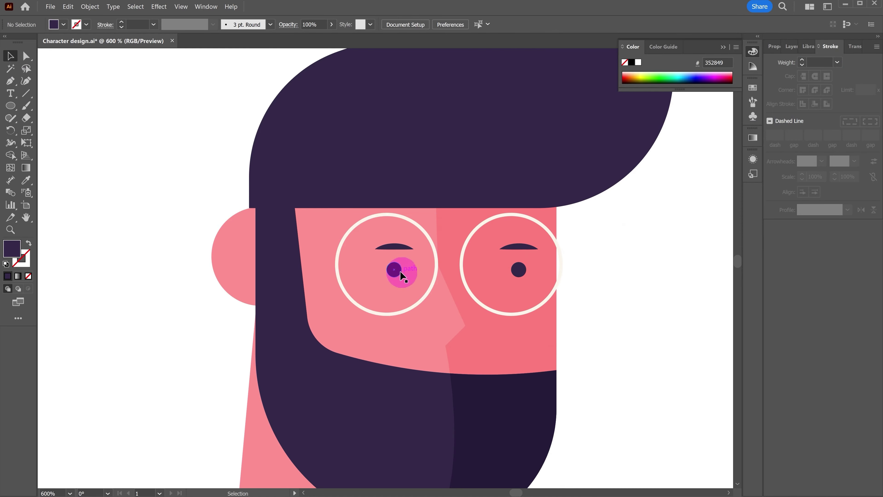
pyautogui.moveTo(402, 272); pyautogui.dragTo(414, 272)
pyautogui.moveTo(599, 340); pyautogui.dragTo(586, 241)
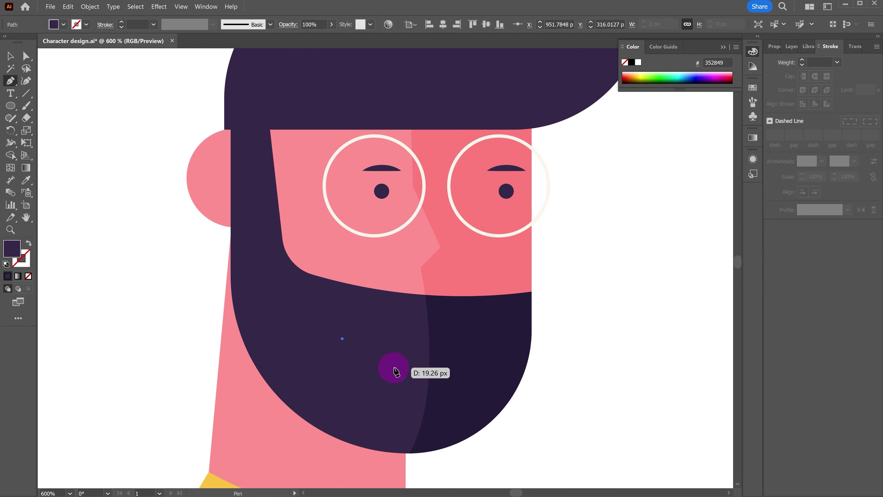
pyautogui.click(20, 251)
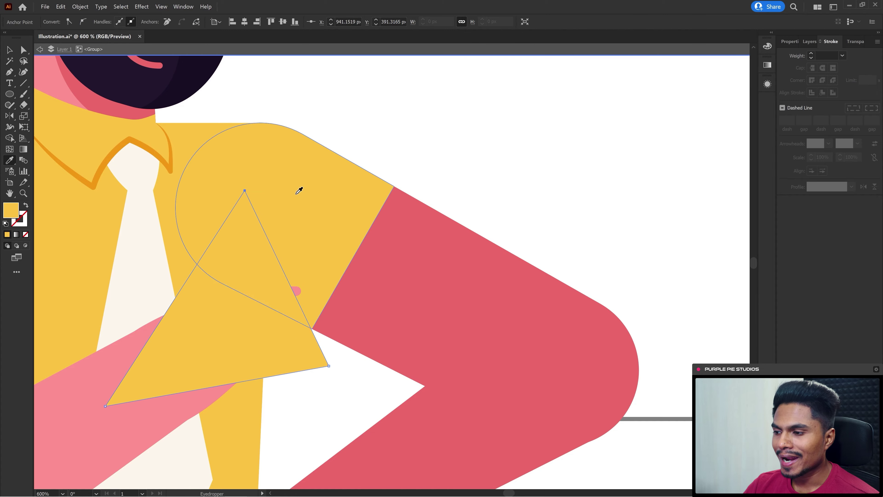
# Fill the triangle near the pointing hand with the deeper yellow F4AE22
pyautogui.doubleClick(10, 209)
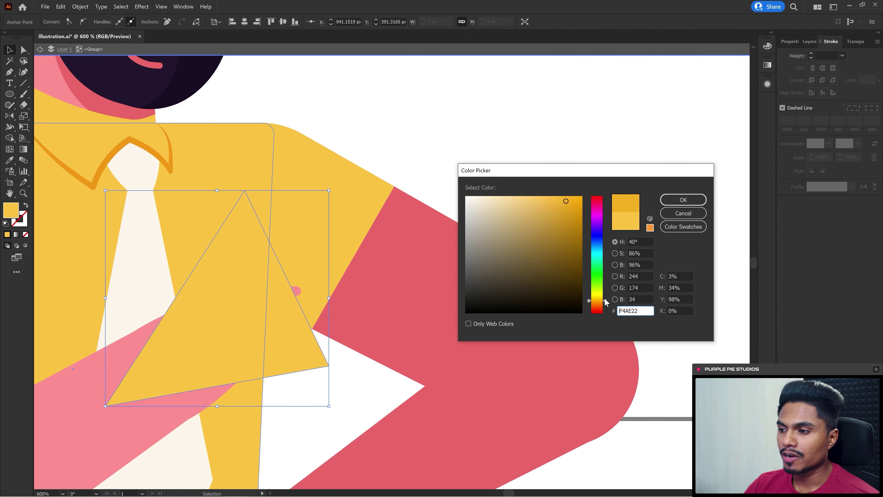
pyautogui.press('Return')
pyautogui.scroll(-5, 290, 365)
pyautogui.scroll(3, 498, 227)
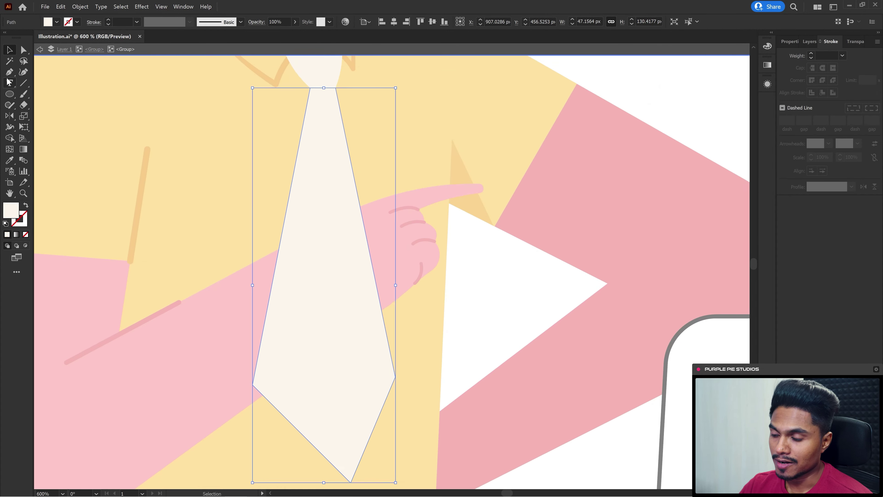
# Adjust the tie's lower-left corner anchor points, then save the document
pyautogui.press('a')
pyautogui.click(386, 375)
pyautogui.moveTo(232, 374); pyautogui.dragTo(300, 410)
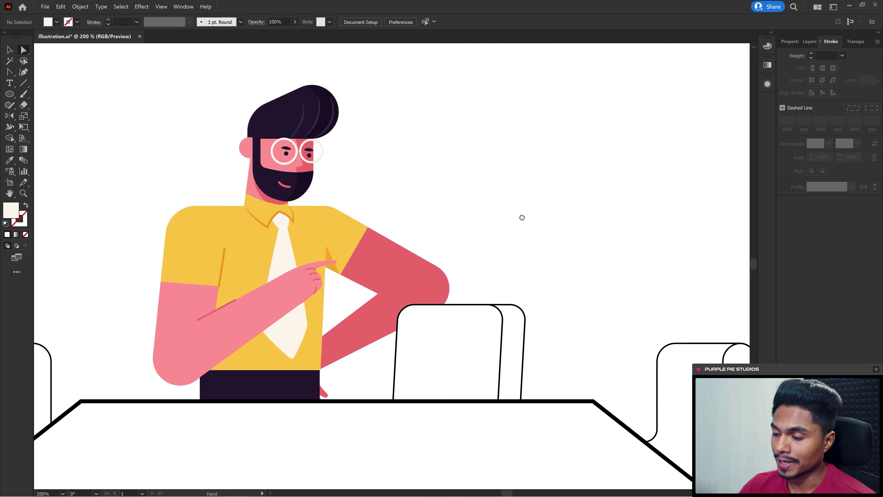
pyautogui.moveTo(522, 218); pyautogui.dragTo(479, 226)
pyautogui.hotkey('ctrl', 's')
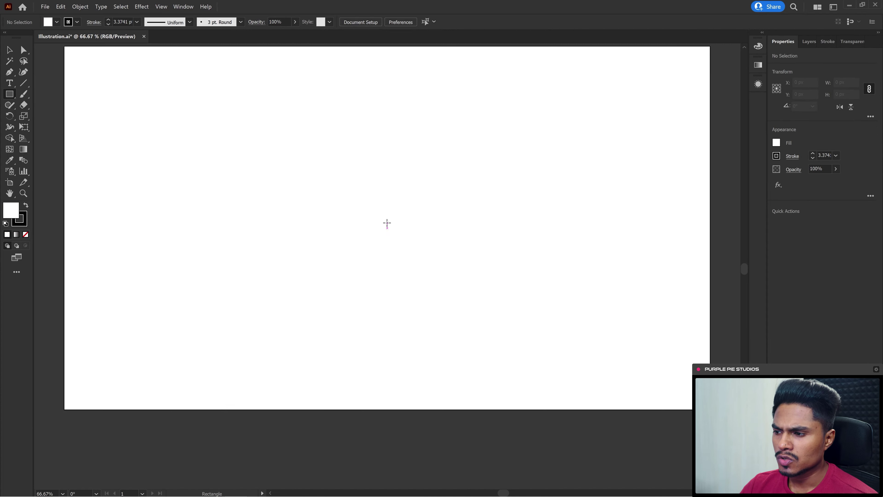
# Draw a wide rectangle and pinch its top corners inward into a trapezoid table top
pyautogui.press('e')
pyautogui.moveTo(310, 408); pyautogui.dragTo(85, 402)
pyautogui.moveTo(310, 223); pyautogui.dragTo(310, 236)
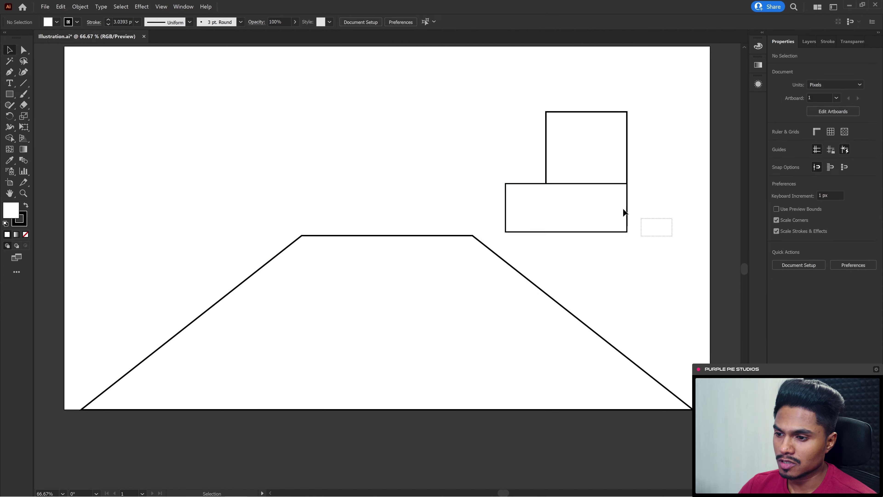
# Resize and duplicate rectangles into a chair back and seat, merging them into L-shapes
pyautogui.click(577, 156)
pyautogui.moveTo(546, 169); pyautogui.dragTo(602, 170)
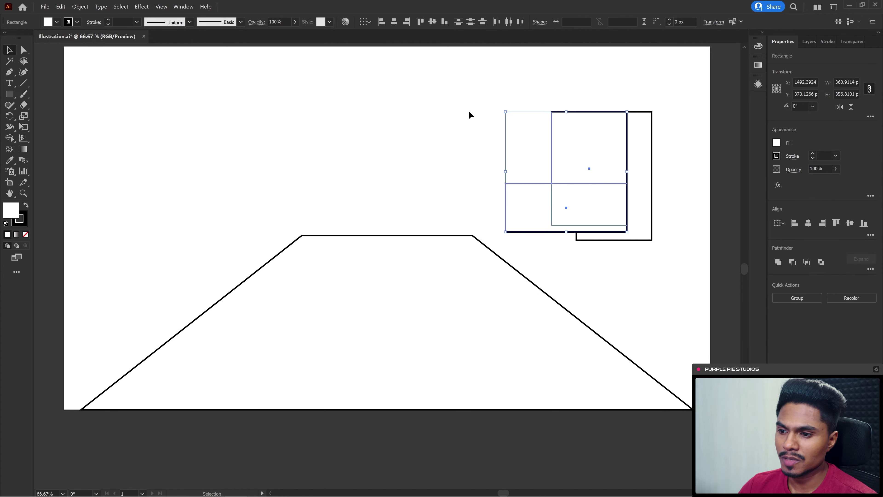
pyautogui.moveTo(579, 240); pyautogui.dragTo(579, 261)
pyautogui.moveTo(602, 110); pyautogui.dragTo(602, 98)
pyautogui.moveTo(567, 184); pyautogui.dragTo(567, 198)
pyautogui.moveTo(566, 237); pyautogui.dragTo(566, 242)
pyautogui.keyDown('shift'); pyautogui.click(589, 146); pyautogui.keyUp('shift')
pyautogui.click(778, 262)
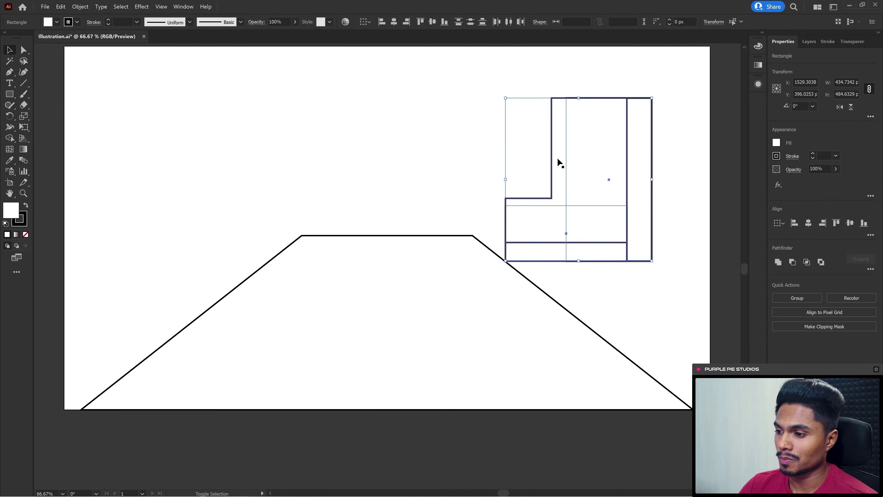
pyautogui.click(778, 262)
# Round the chair's top corners and move the L-shaped chair piece
pyautogui.press('a')
pyautogui.moveTo(558, 108); pyautogui.dragTo(570, 119)
pyautogui.click(677, 139)
pyautogui.hscroll(5, 528, 173)
pyautogui.click(469, 148)
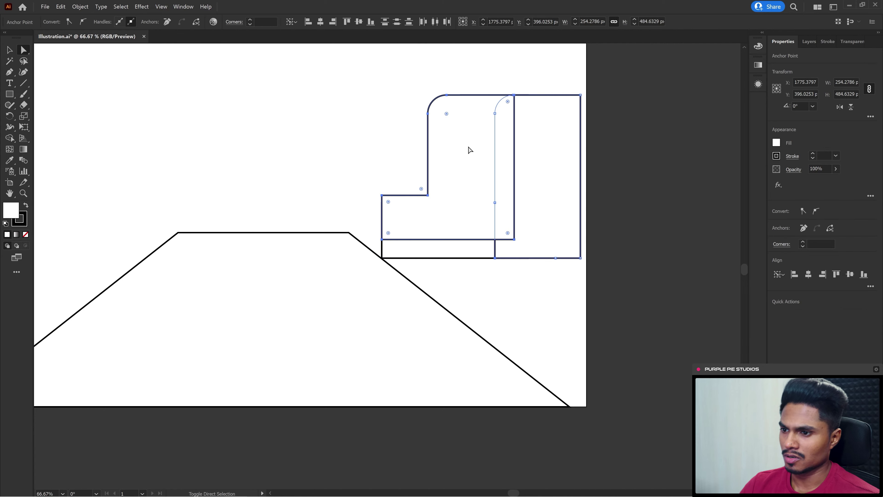
pyautogui.moveTo(468, 147); pyautogui.dragTo(418, 190)
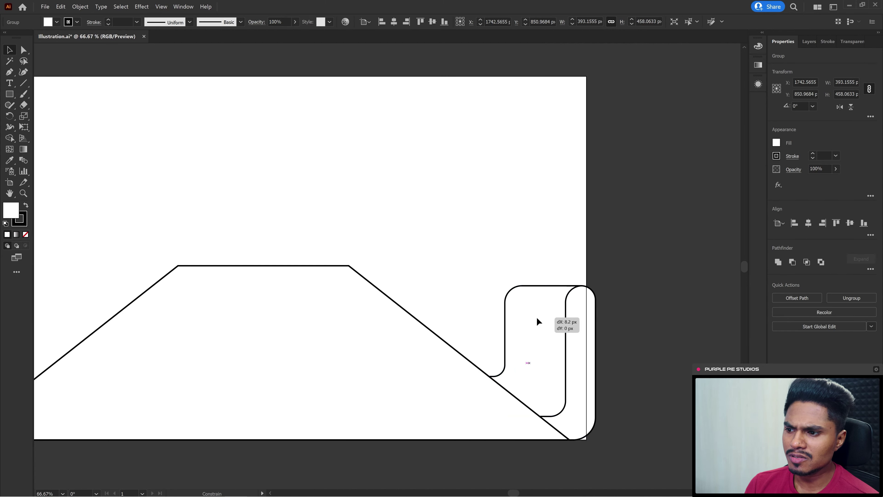
# Place the chair beside the table's right edge and add smaller copies along it
pyautogui.moveTo(537, 321); pyautogui.dragTo(541, 321)
pyautogui.moveTo(541, 322); pyautogui.dragTo(566, 321)
pyautogui.moveTo(596, 307); pyautogui.dragTo(516, 284)
pyautogui.moveTo(415, 262); pyautogui.dragTo(436, 287)
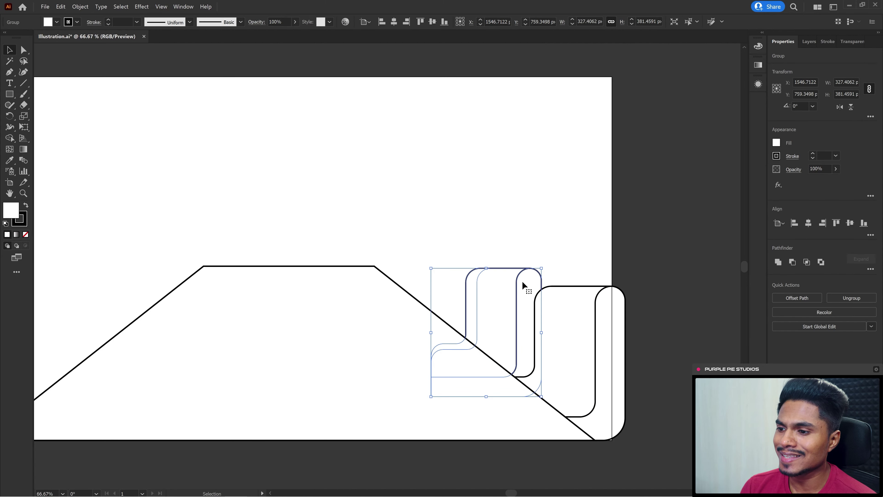
pyautogui.moveTo(432, 397); pyautogui.dragTo(448, 380)
pyautogui.click(552, 242)
pyautogui.moveTo(537, 284); pyautogui.dragTo(472, 242)
pyautogui.moveTo(471, 242); pyautogui.dragTo(461, 218)
# Add further scaled-down chair copies along the table, layered behind the others
pyautogui.hscroll(-4, 461, 218)
pyautogui.moveTo(550, 202); pyautogui.dragTo(541, 213)
pyautogui.press('e')
pyautogui.moveTo(459, 213); pyautogui.dragTo(460, 223)
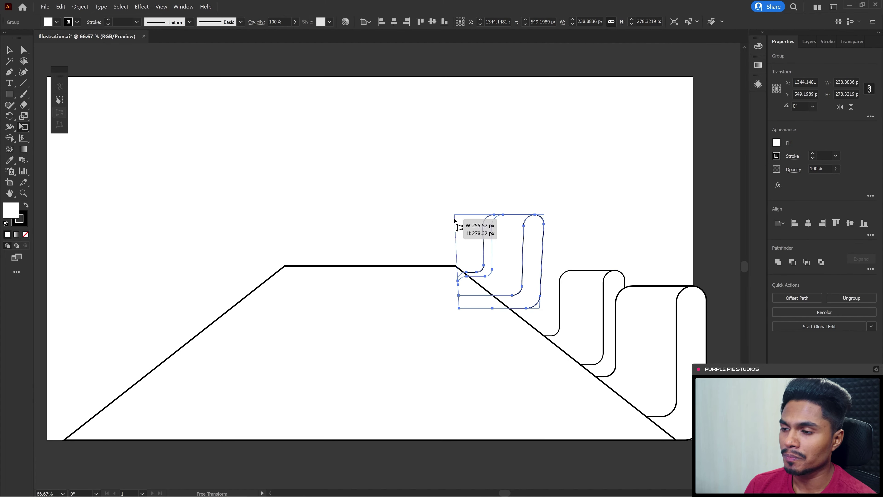
pyautogui.press('v')
pyautogui.moveTo(522, 217); pyautogui.dragTo(551, 251)
pyautogui.moveTo(552, 252); pyautogui.dragTo(490, 252)
pyautogui.moveTo(516, 310); pyautogui.dragTo(504, 296)
# Enlarge the nearer chairs so the row recedes, then select the smallest mirrored chair
pyautogui.click(561, 238)
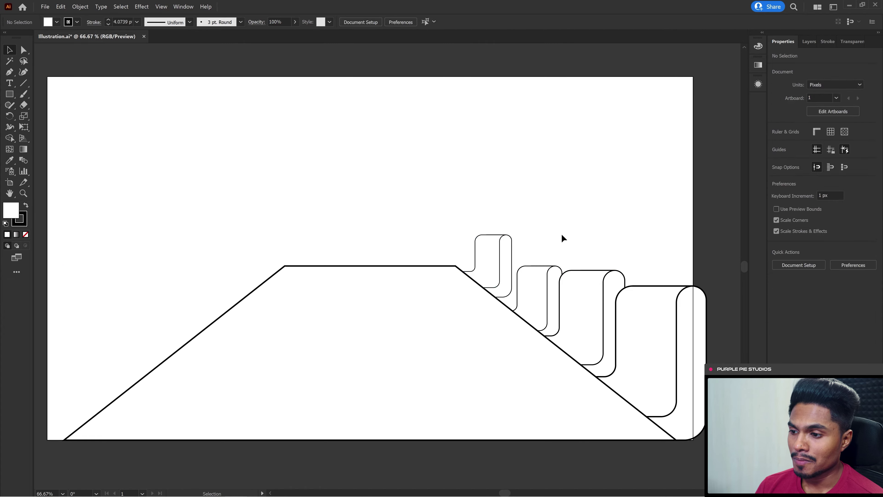
pyautogui.moveTo(562, 239); pyautogui.dragTo(677, 313)
pyautogui.click(509, 244)
pyautogui.moveTo(491, 264); pyautogui.dragTo(555, 233)
pyautogui.click(525, 223)
pyautogui.hscroll(-2, 556, 234)
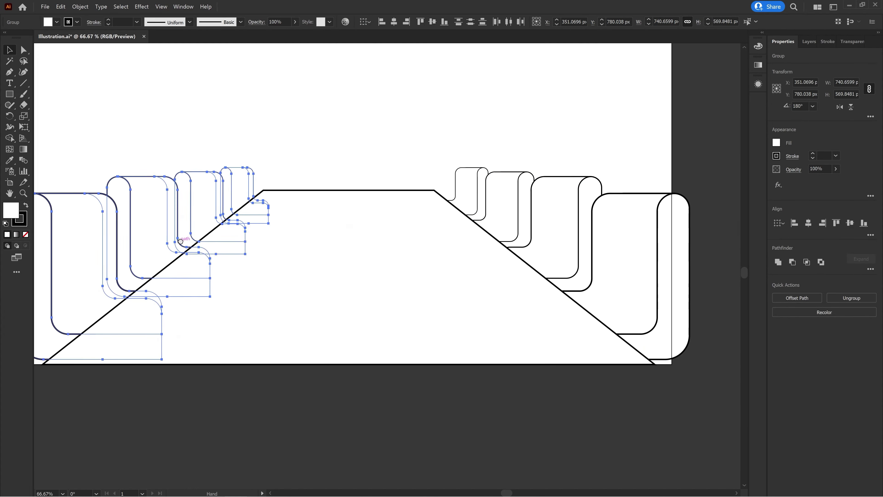
pyautogui.click(505, 235)
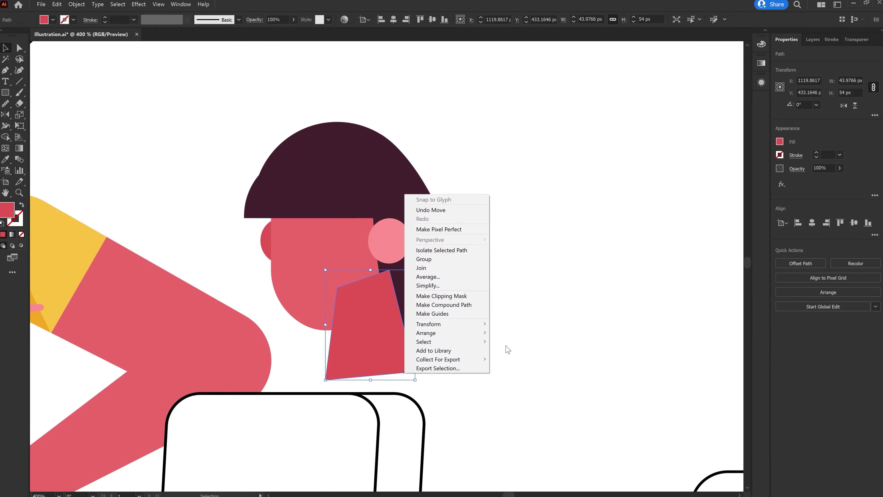
# Nudge the woman's neck left and edit anchor points along the hair's edge
pyautogui.moveTo(373, 365); pyautogui.dragTo(372, 365)
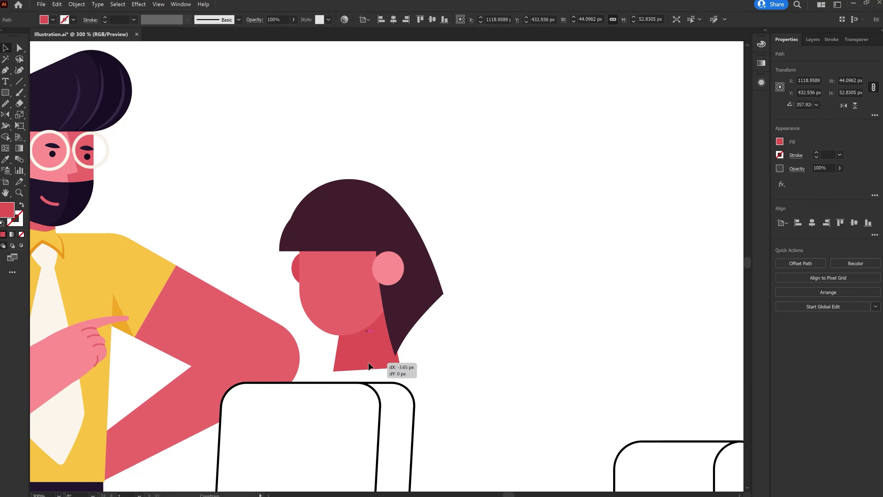
pyautogui.press('a')
pyautogui.click(313, 344)
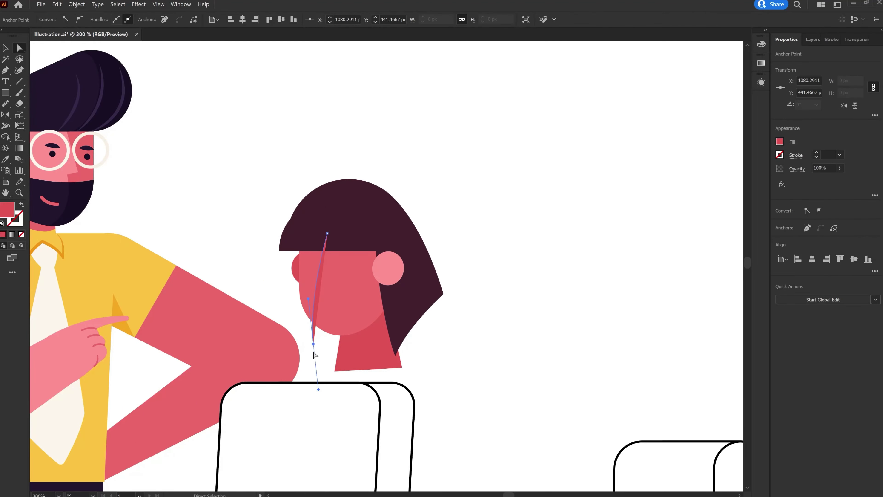
pyautogui.click(321, 351)
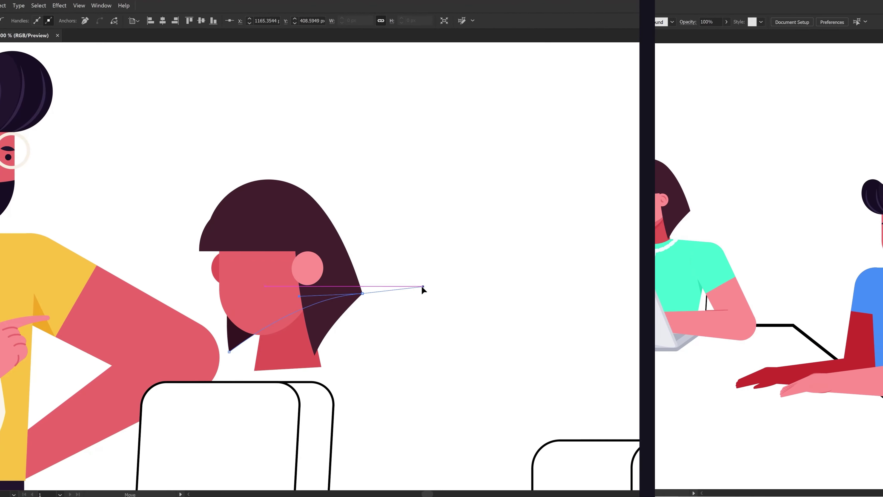